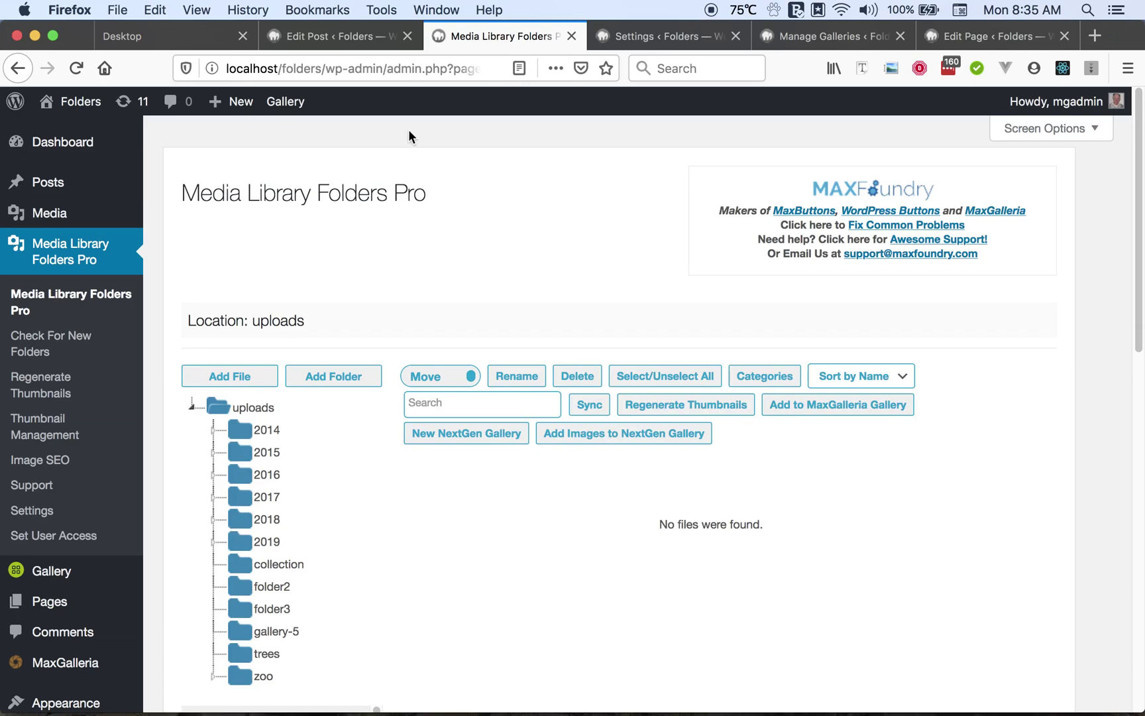
# Insert the horse photo from the zoo media folder into the April Post body
pyautogui.click(329, 36)
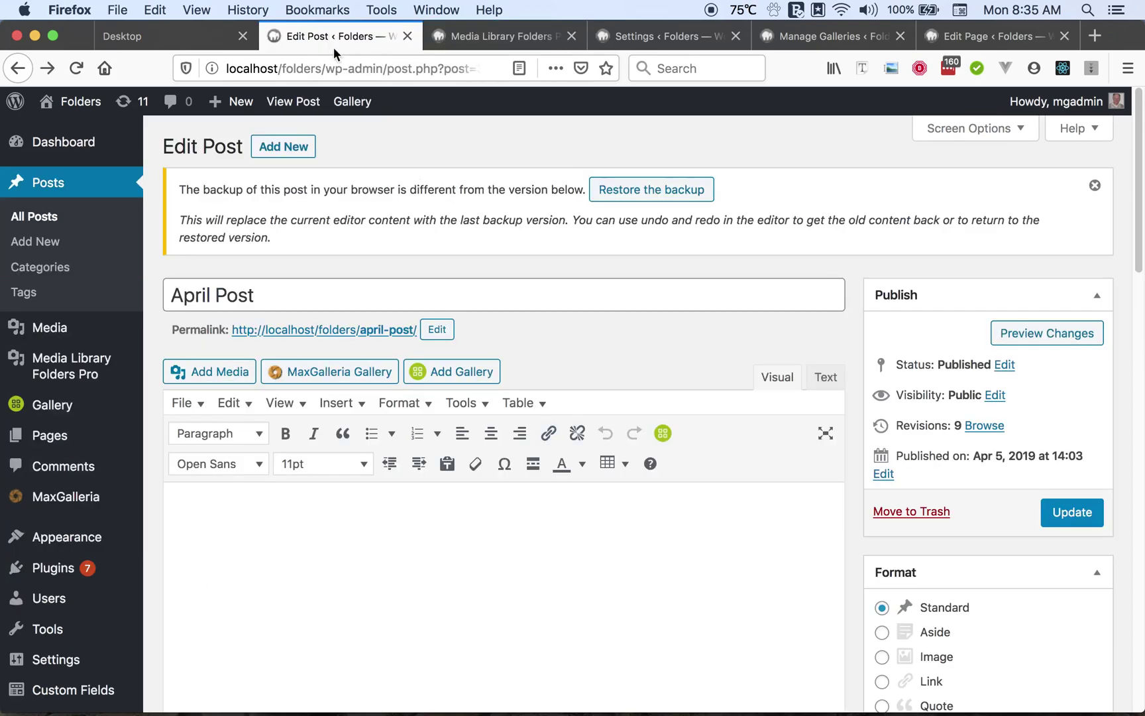
pyautogui.click(218, 375)
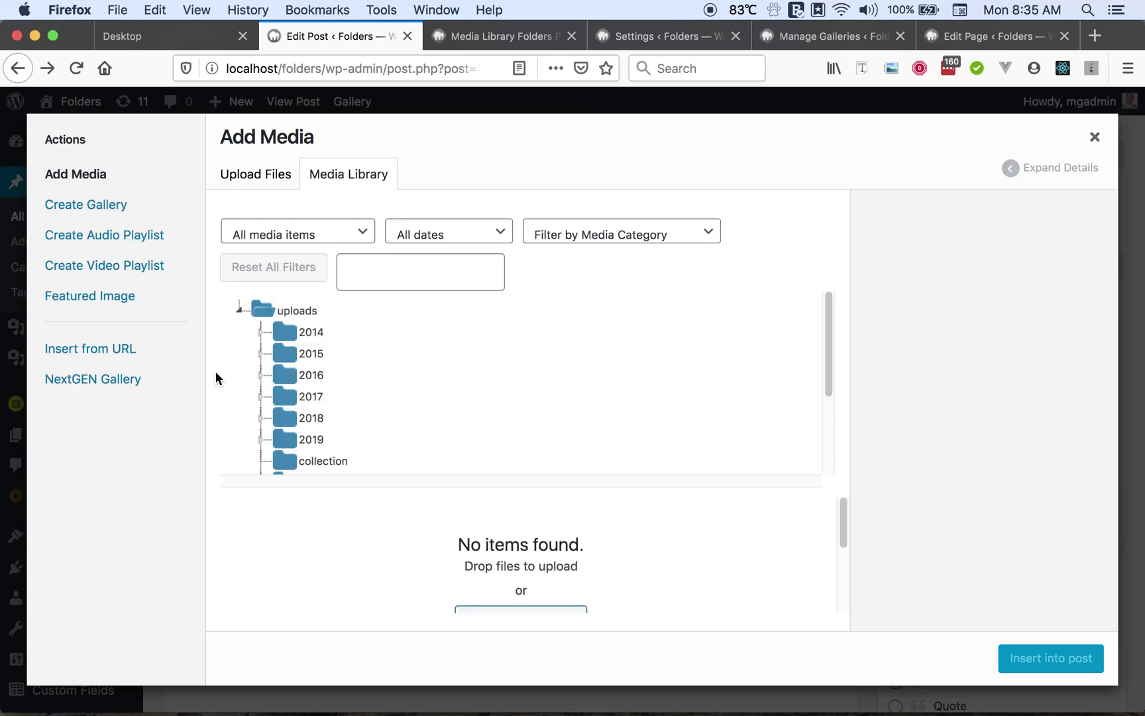
pyautogui.moveTo(823, 327); pyautogui.dragTo(819, 426)
pyautogui.click(310, 465)
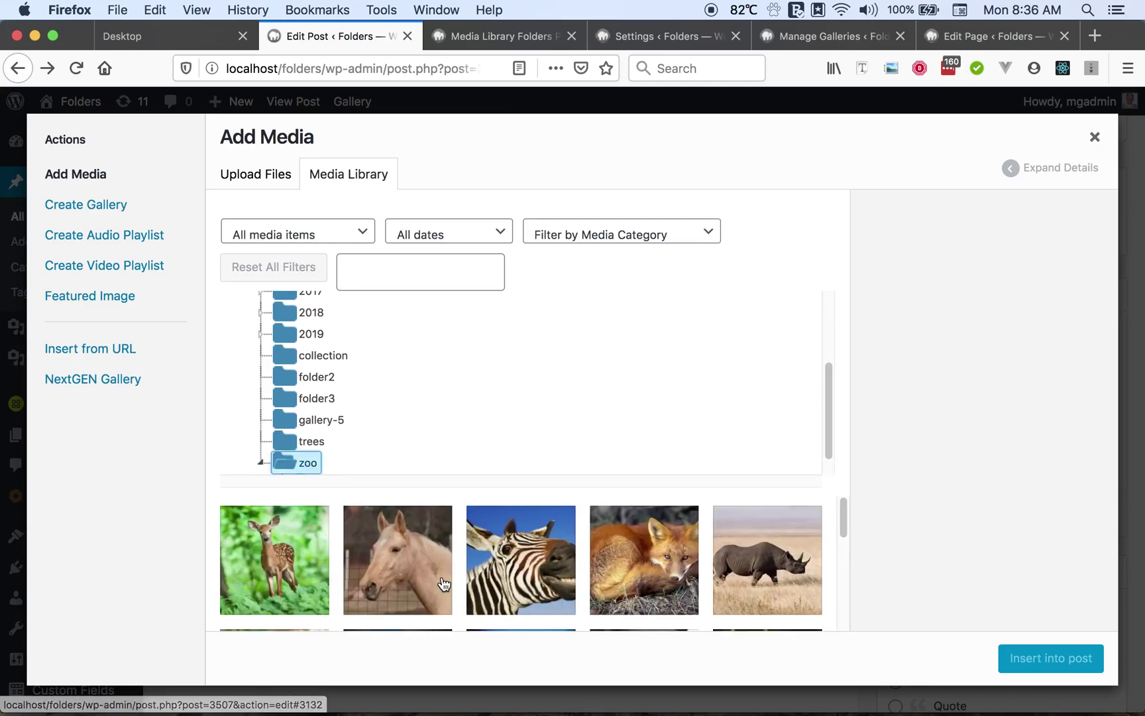
pyautogui.click(440, 583)
pyautogui.click(1069, 663)
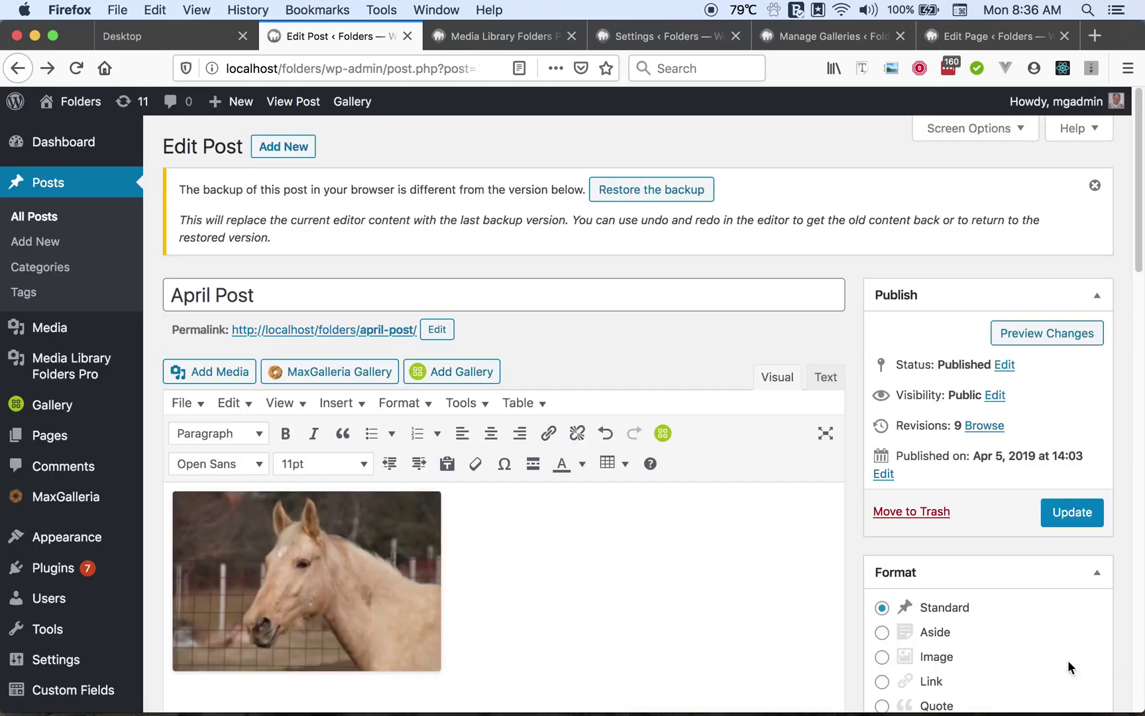
# Return to Media Library Folders Pro and show the categories listing Animals, Birds and Trees
pyautogui.click(505, 37)
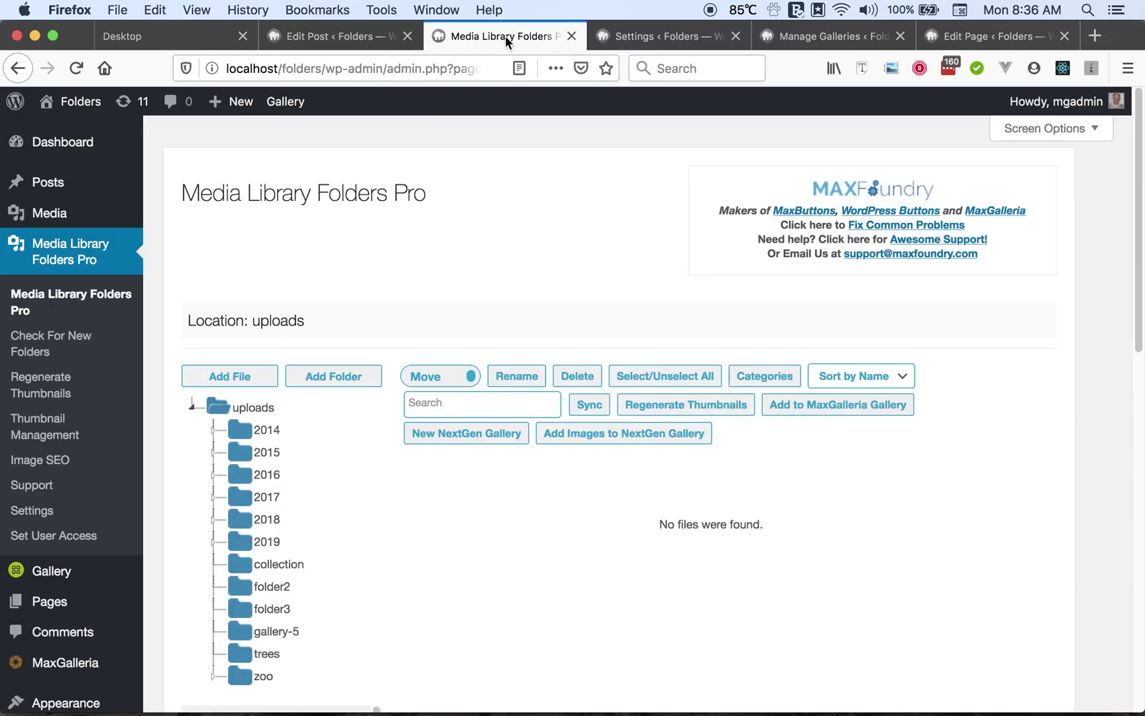
pyautogui.click(766, 377)
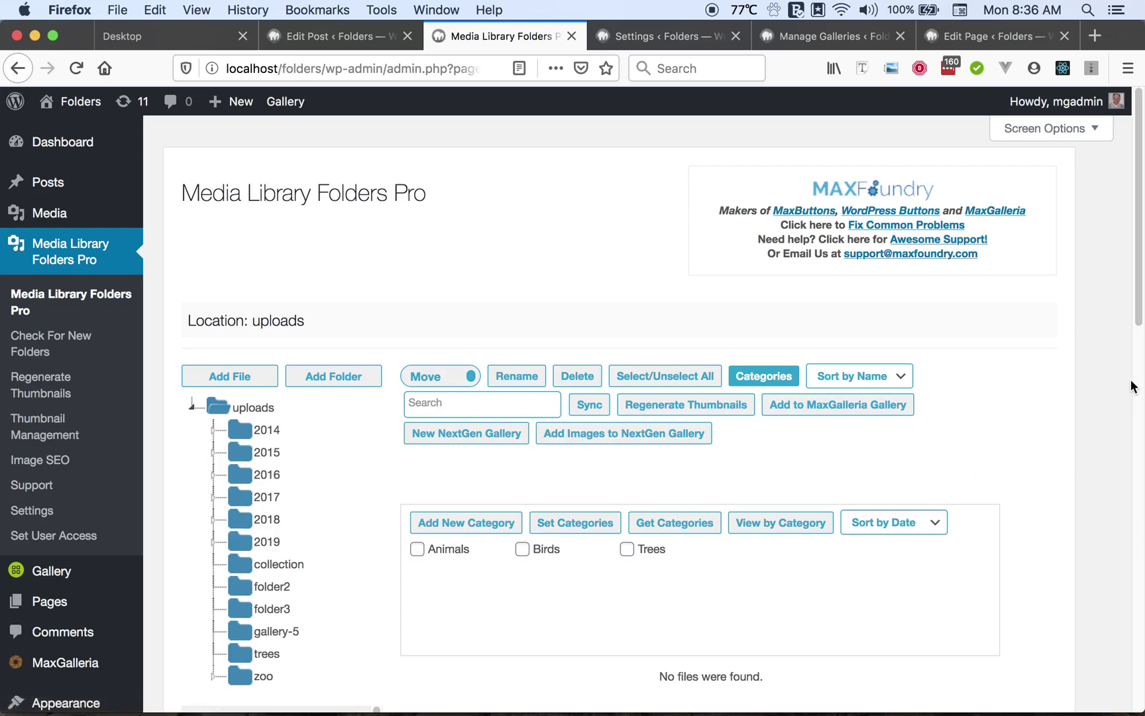
pyautogui.moveTo(1139, 316); pyautogui.dragTo(1138, 331)
pyautogui.scroll(-5, 1138, 331)
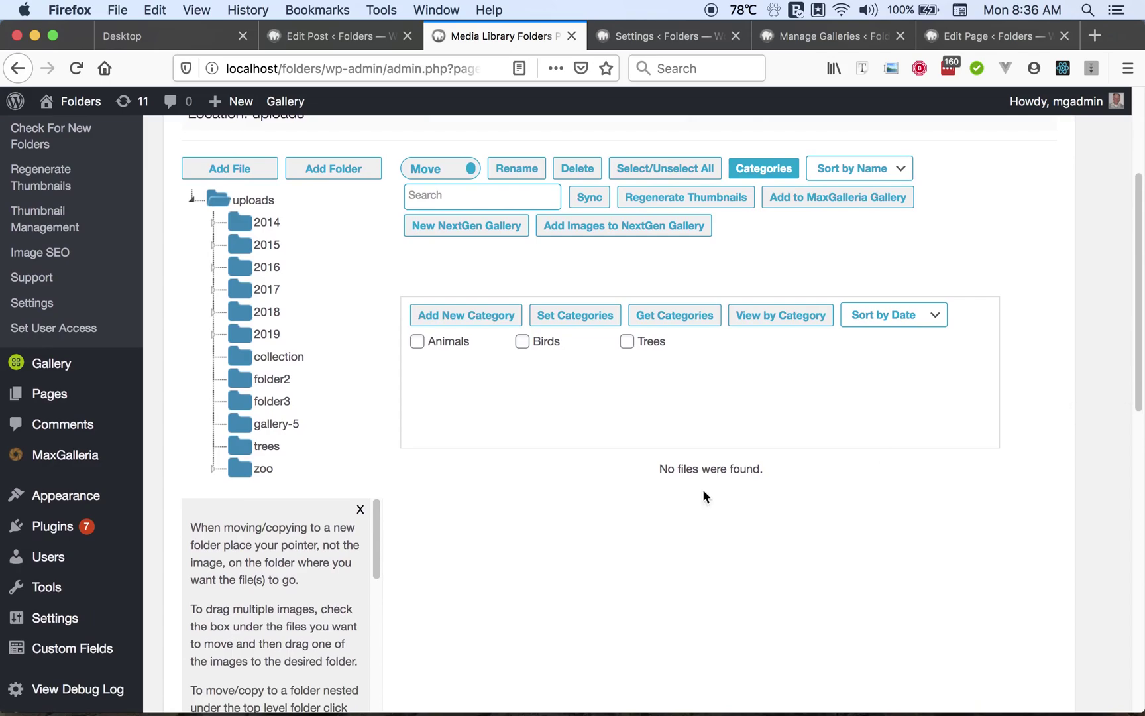
# Assign the Animals category to every image in the zoo folder
pyautogui.click(263, 472)
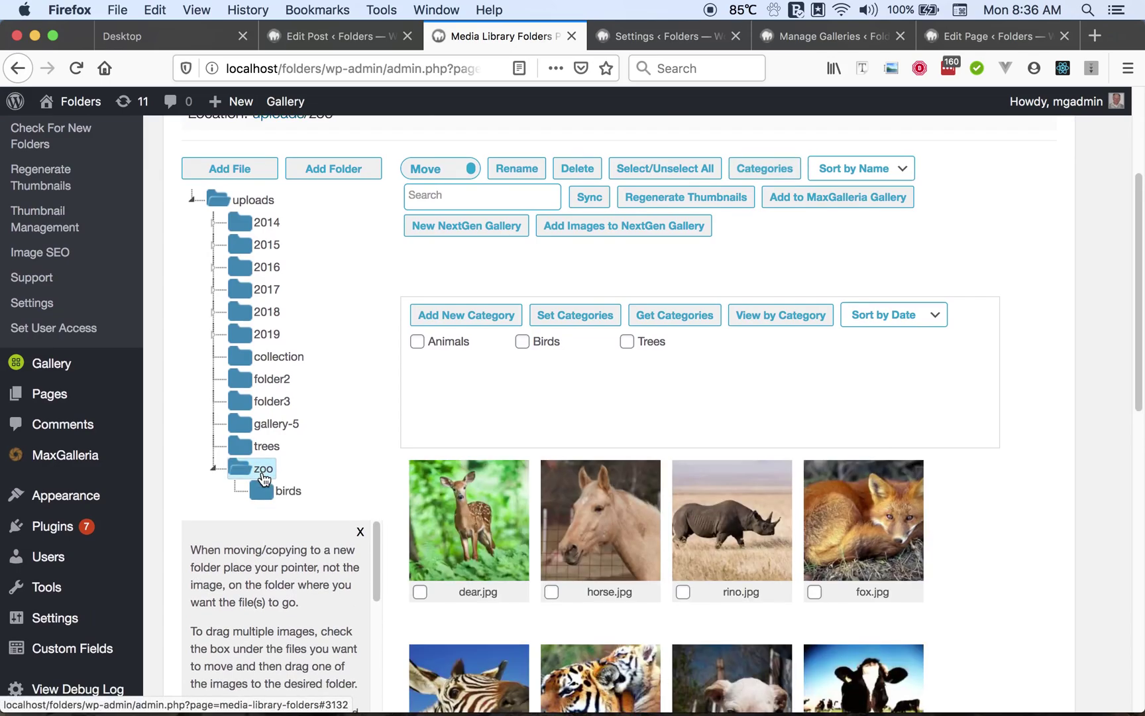
pyautogui.click(673, 176)
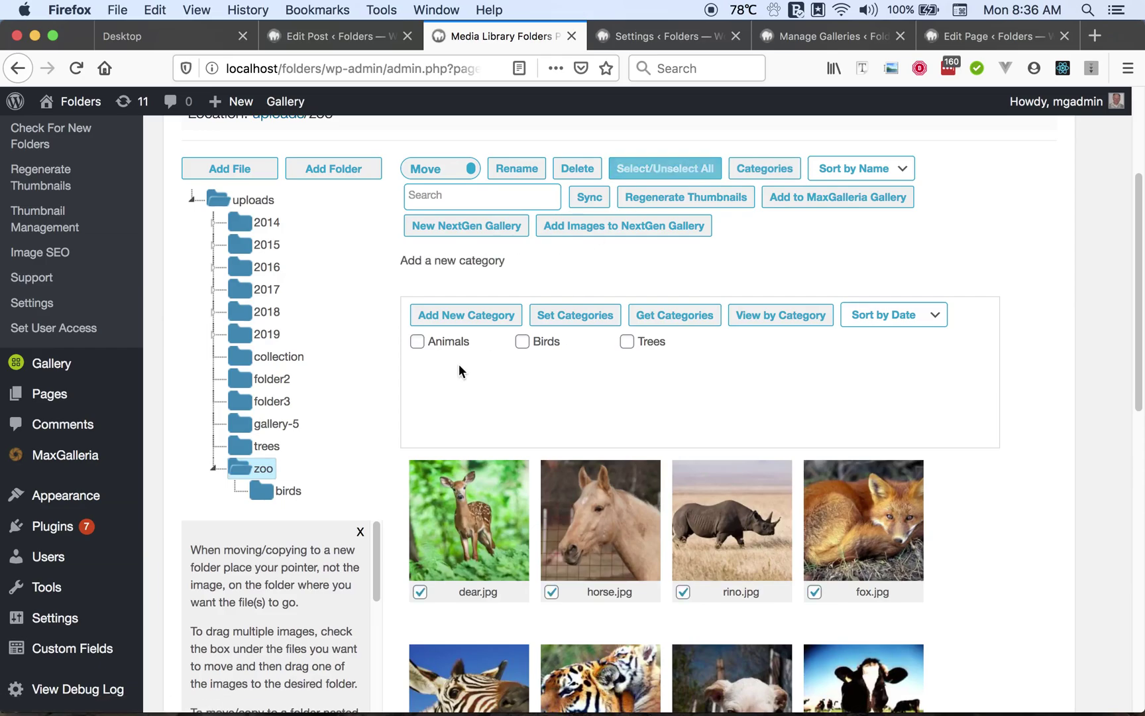
pyautogui.click(417, 343)
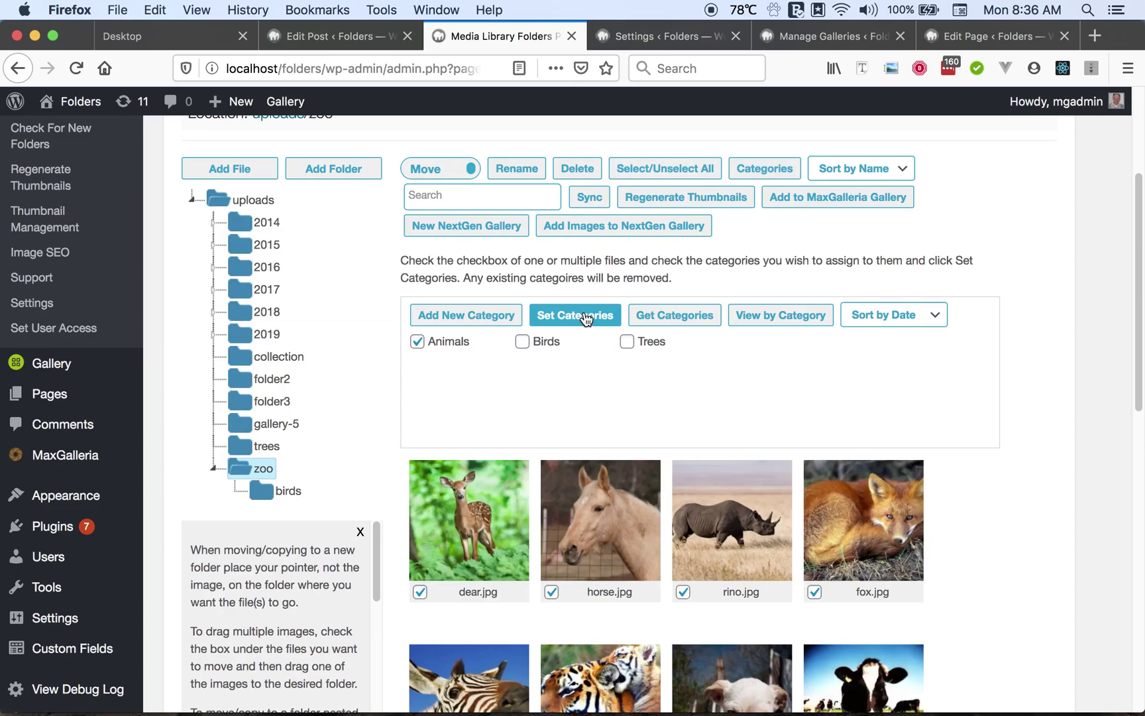
pyautogui.click(586, 318)
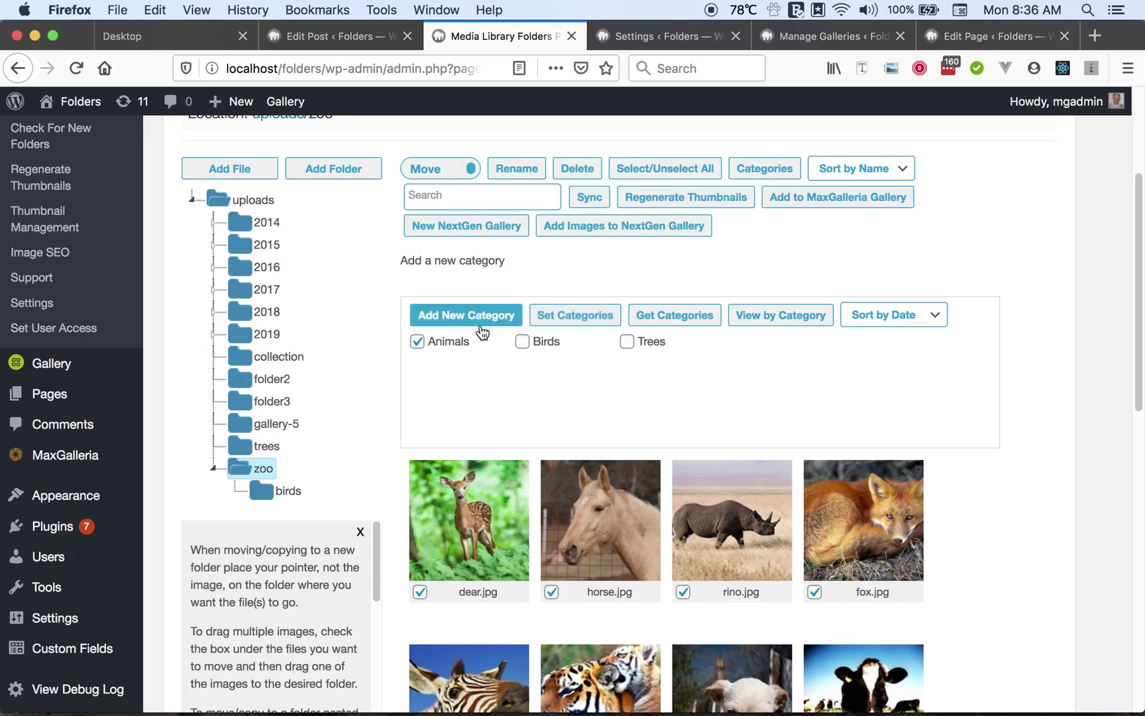
# View the images in the Trees category, then close the categories panel and reopen zoo
pyautogui.click(480, 323)
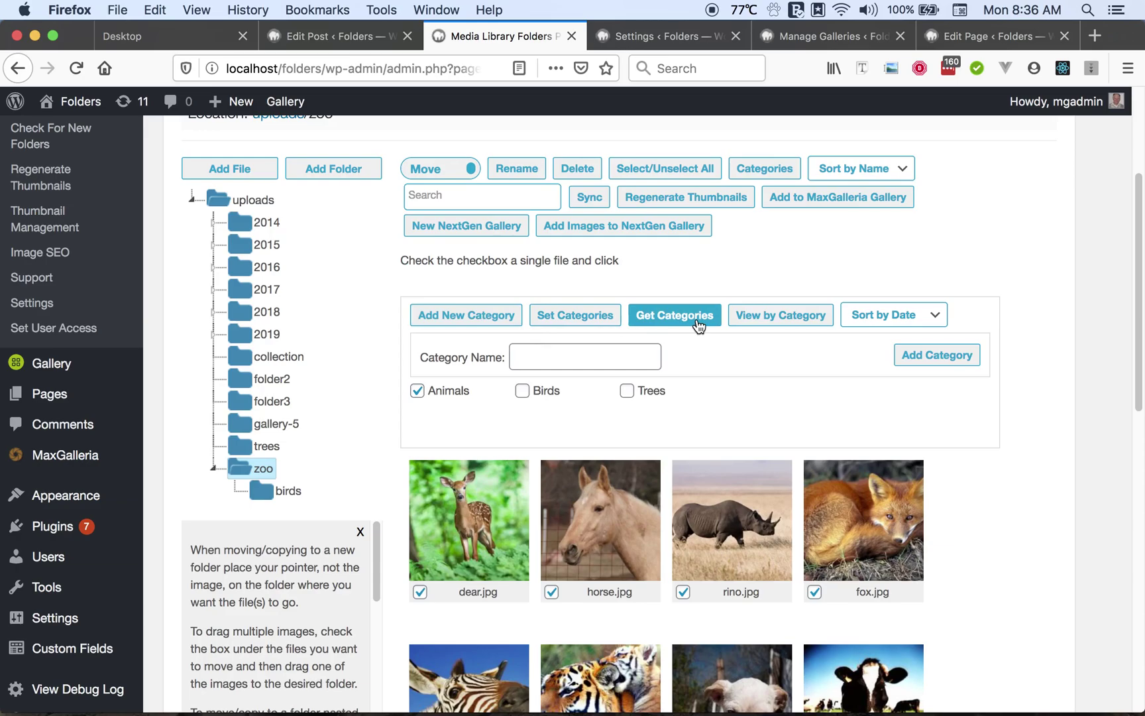
pyautogui.click(767, 324)
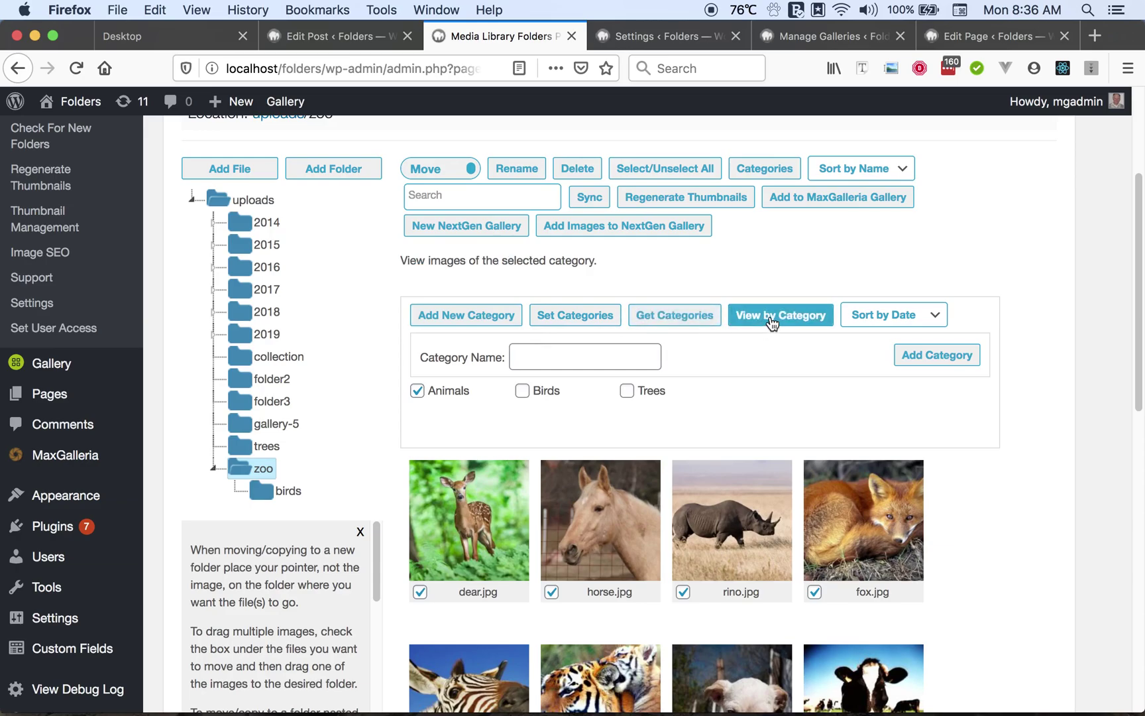
pyautogui.click(417, 390)
pyautogui.click(626, 390)
pyautogui.click(792, 315)
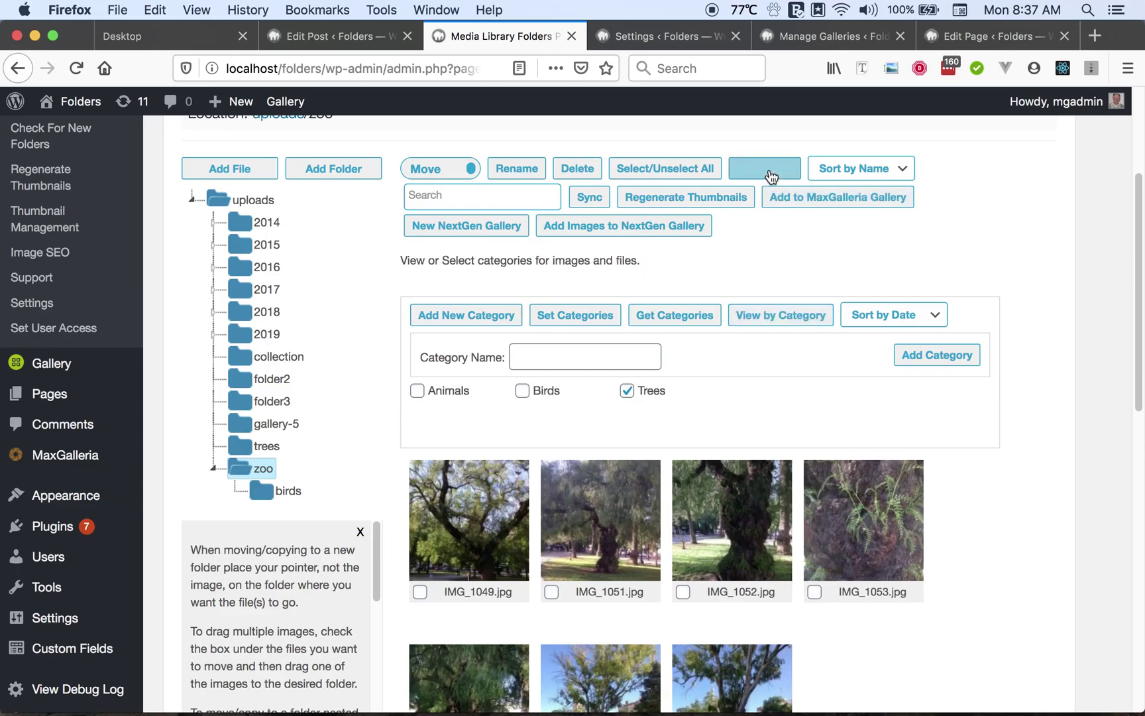
pyautogui.click(770, 172)
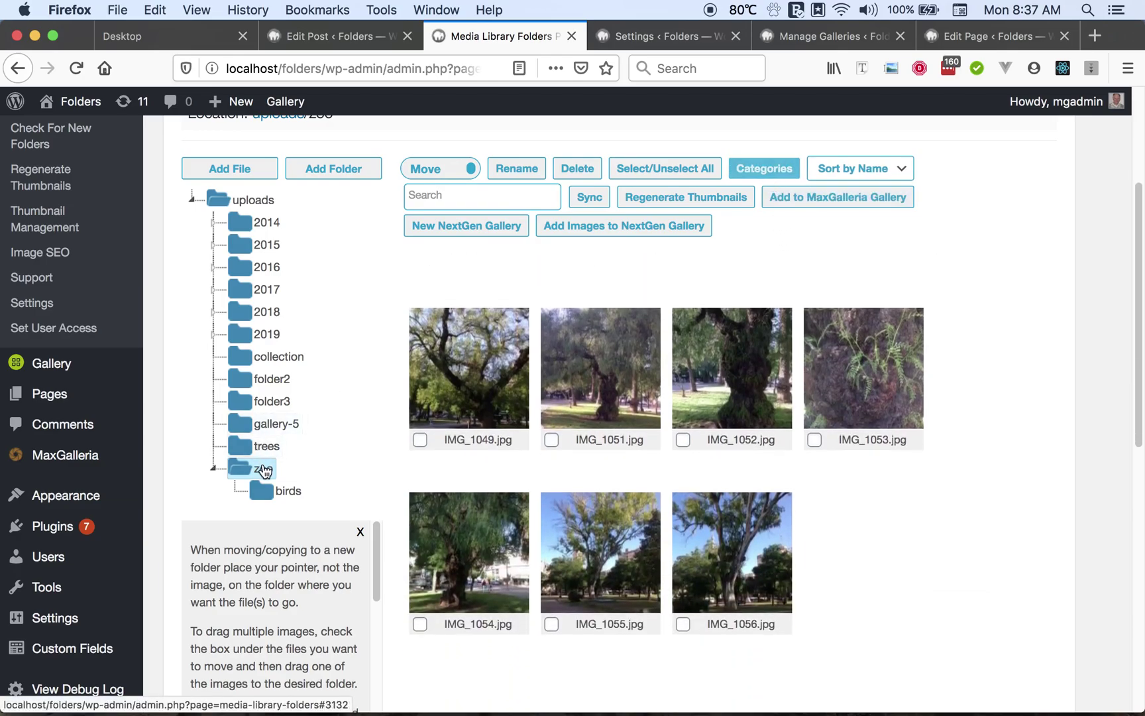
pyautogui.click(262, 469)
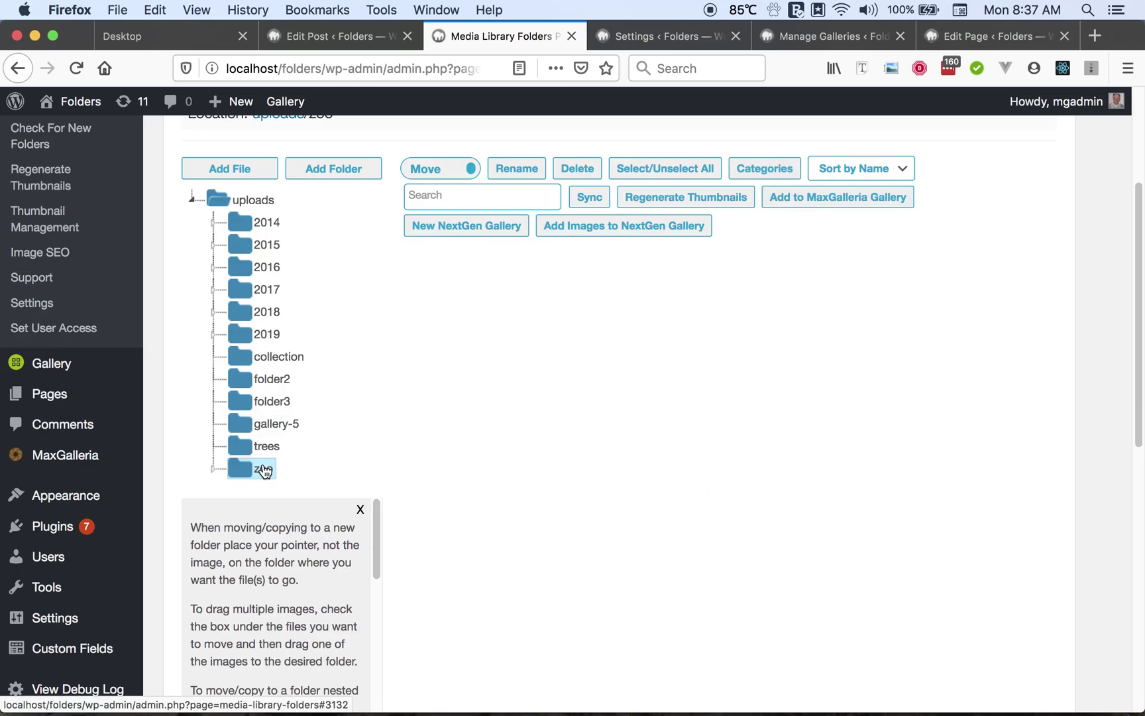
# Create a NextGEN gallery with the Gallery Name 'Trees'
pyautogui.click(456, 228)
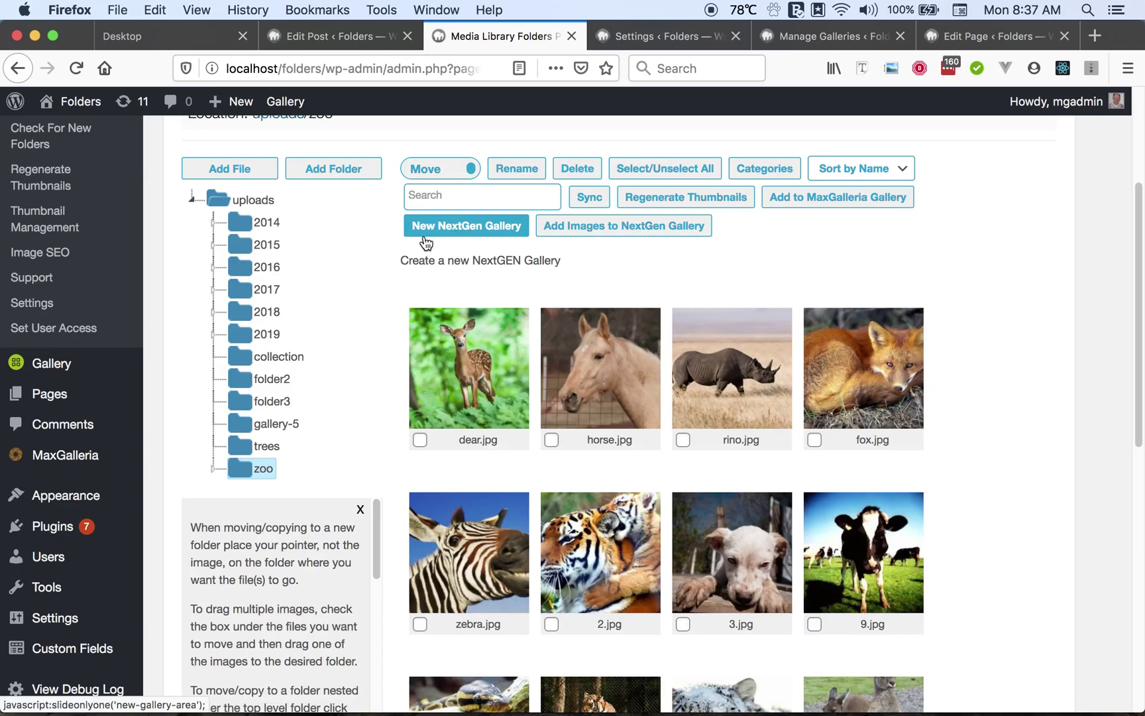
pyautogui.click(424, 234)
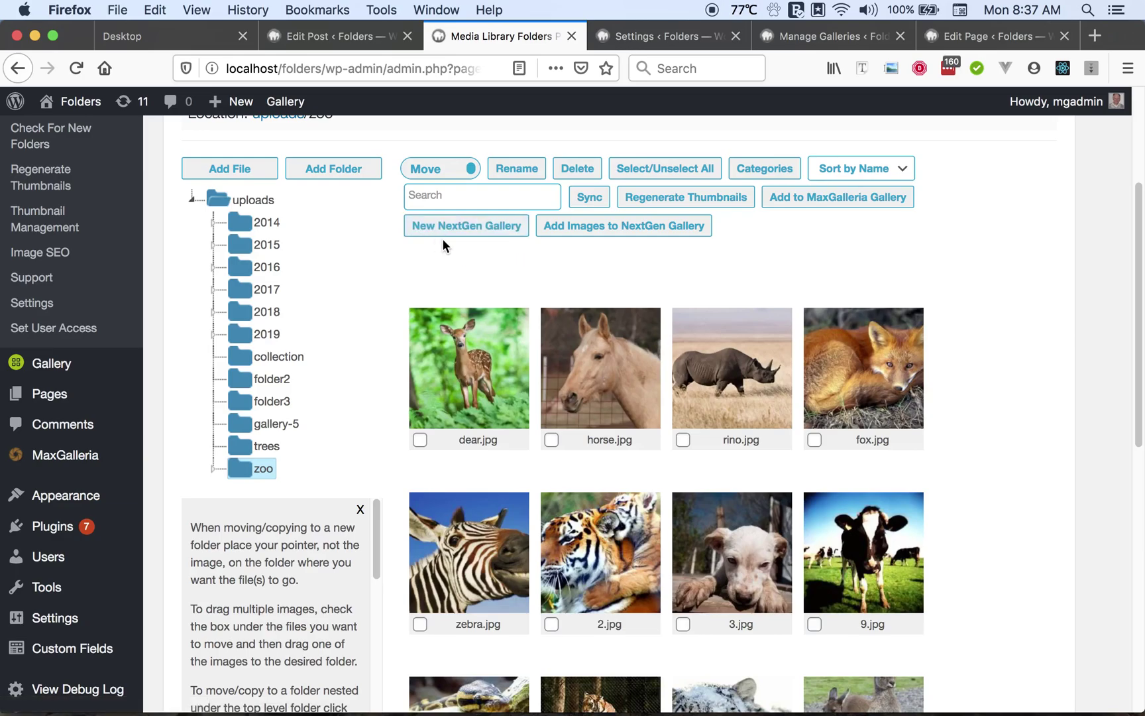
pyautogui.click(451, 230)
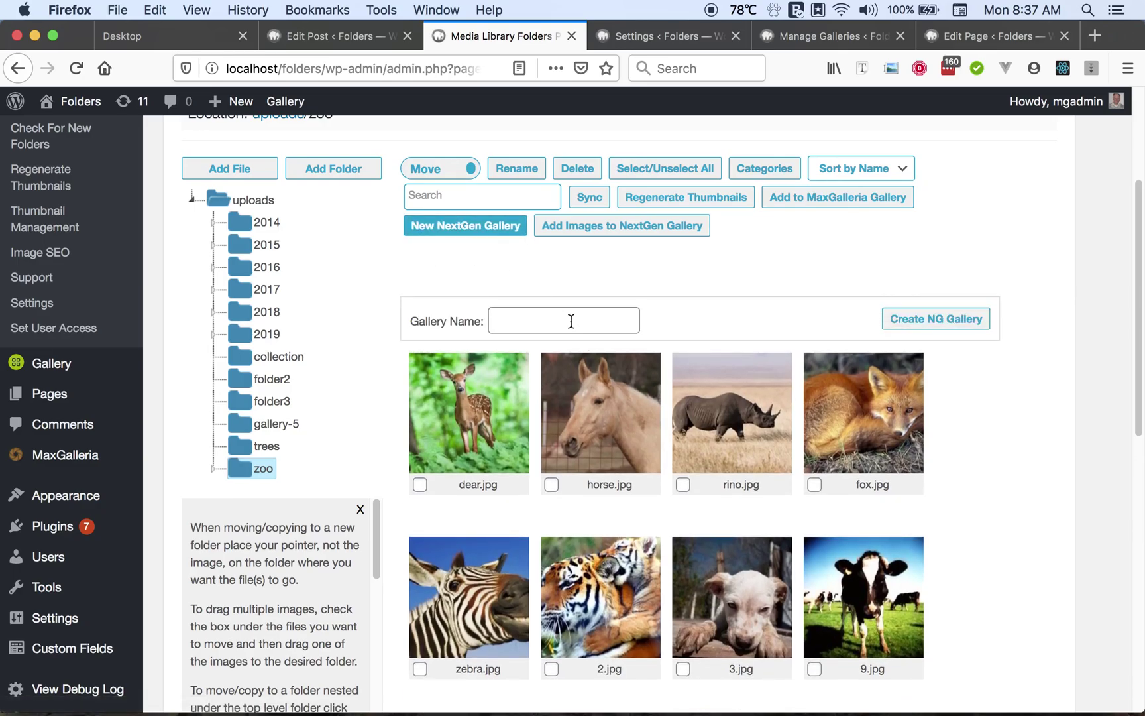
pyautogui.click(571, 321)
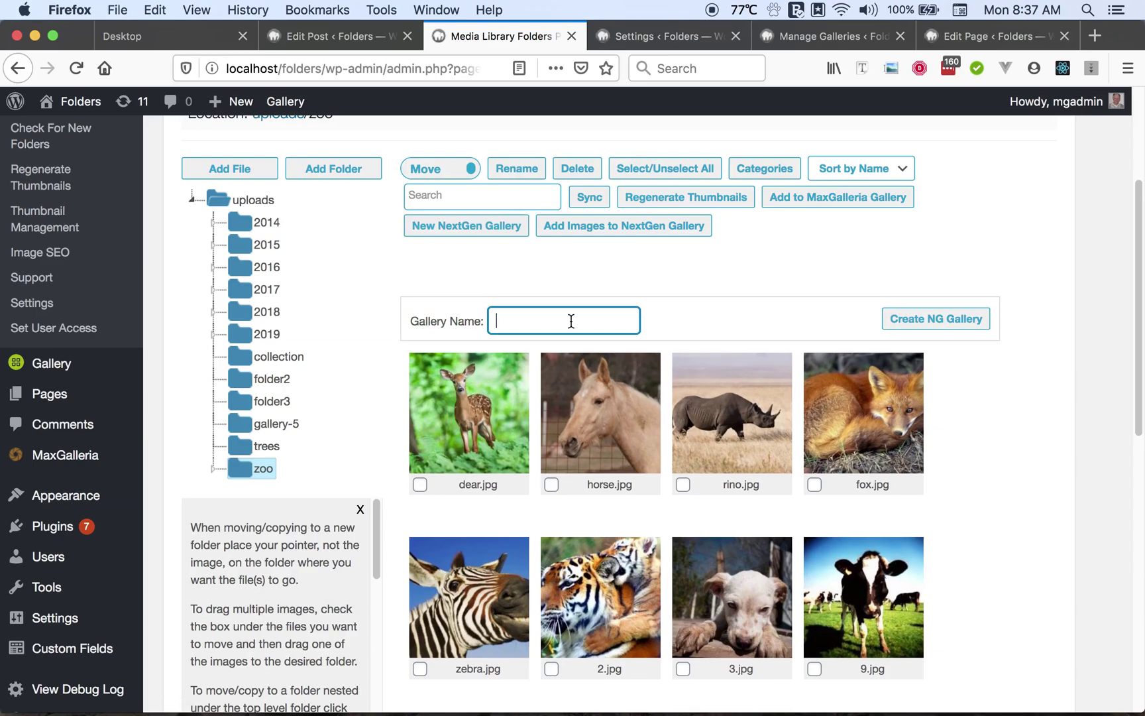
pyautogui.write('Trees')
pyautogui.click(935, 321)
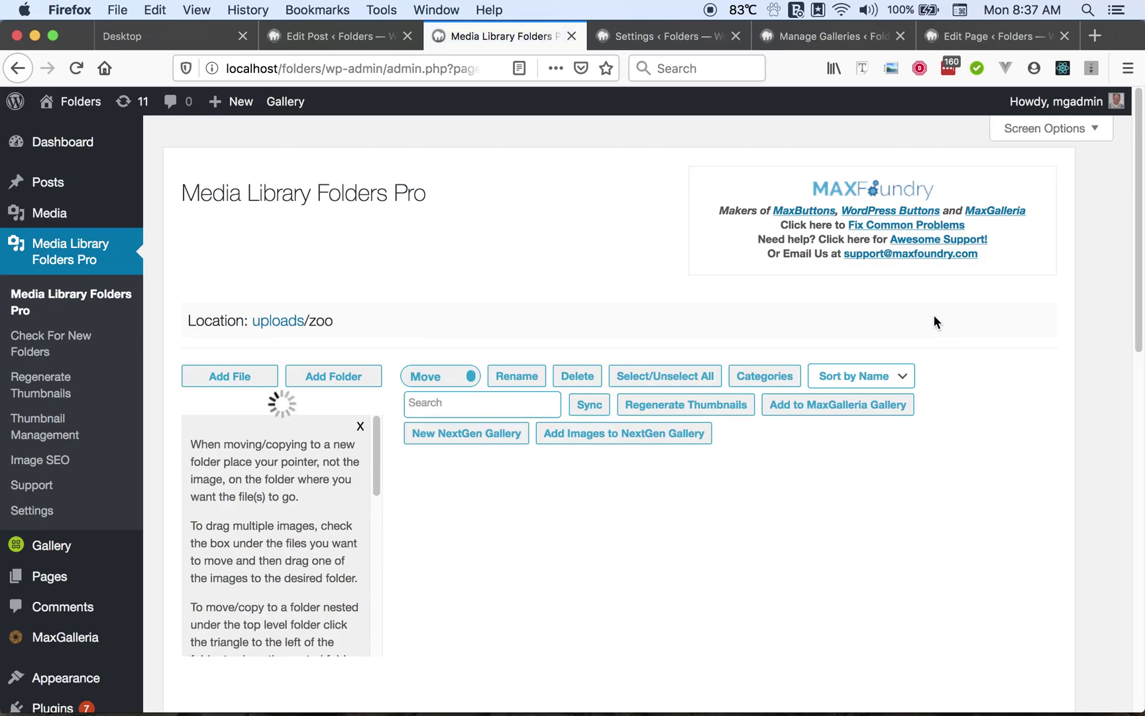
# Add all seven images from the trees folder to the 'Trees' NextGEN gallery
pyautogui.scroll(-5, 976, 298)
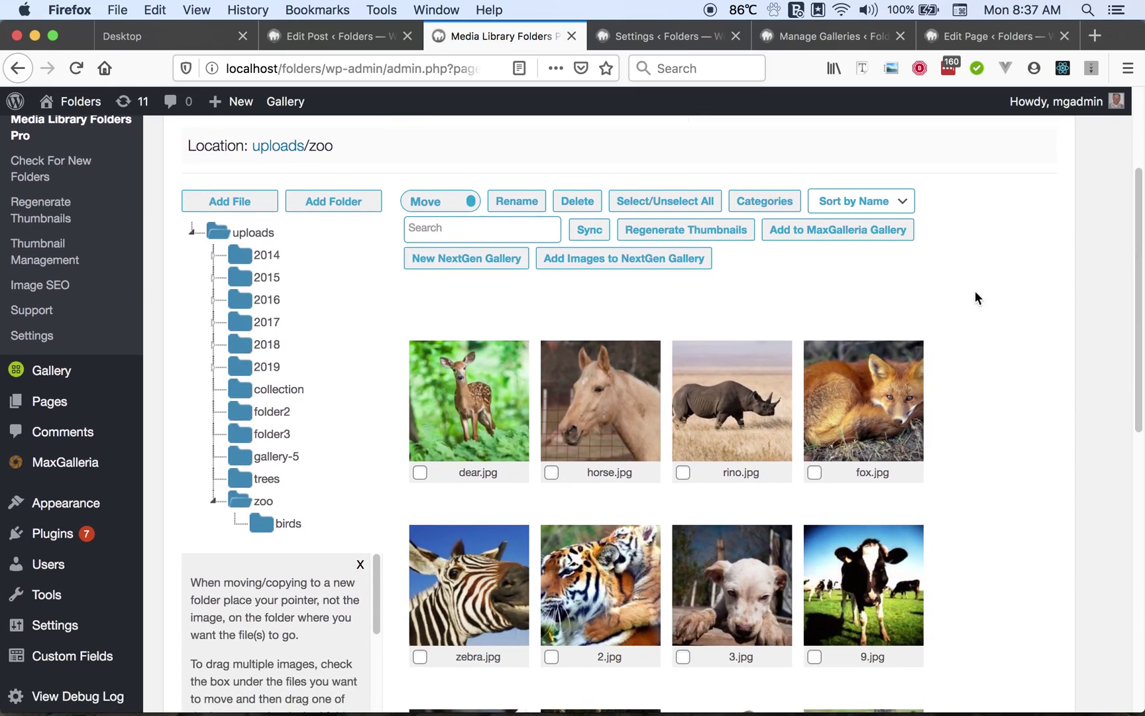
pyautogui.click(258, 483)
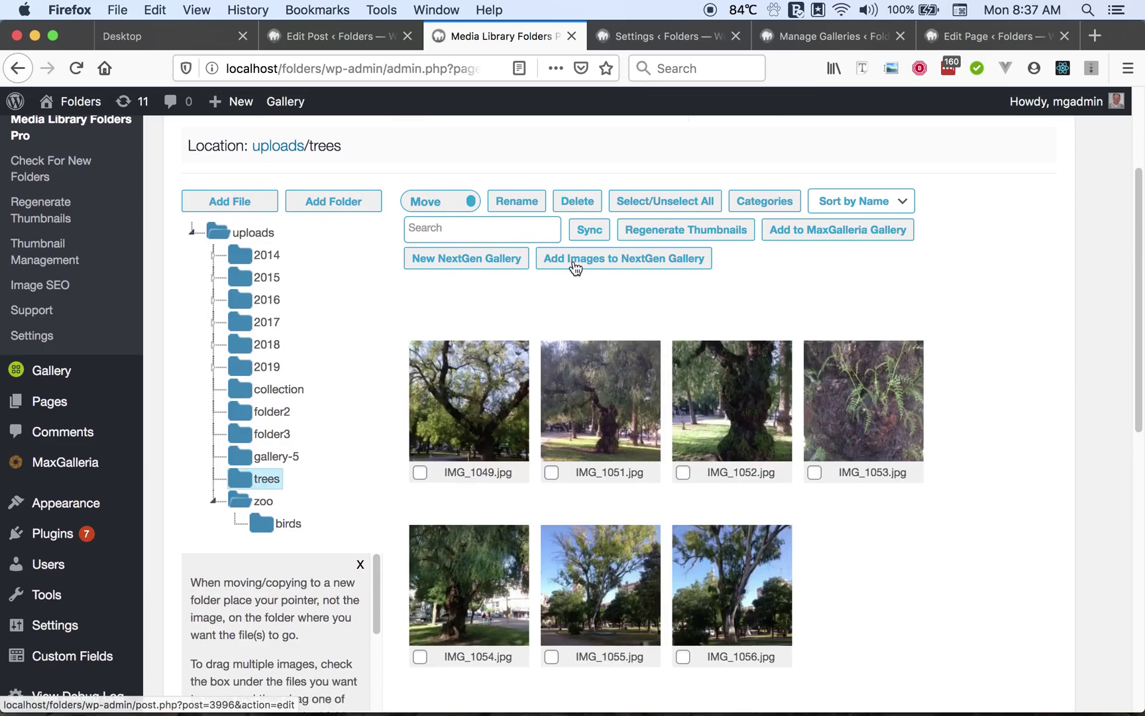
pyautogui.click(643, 209)
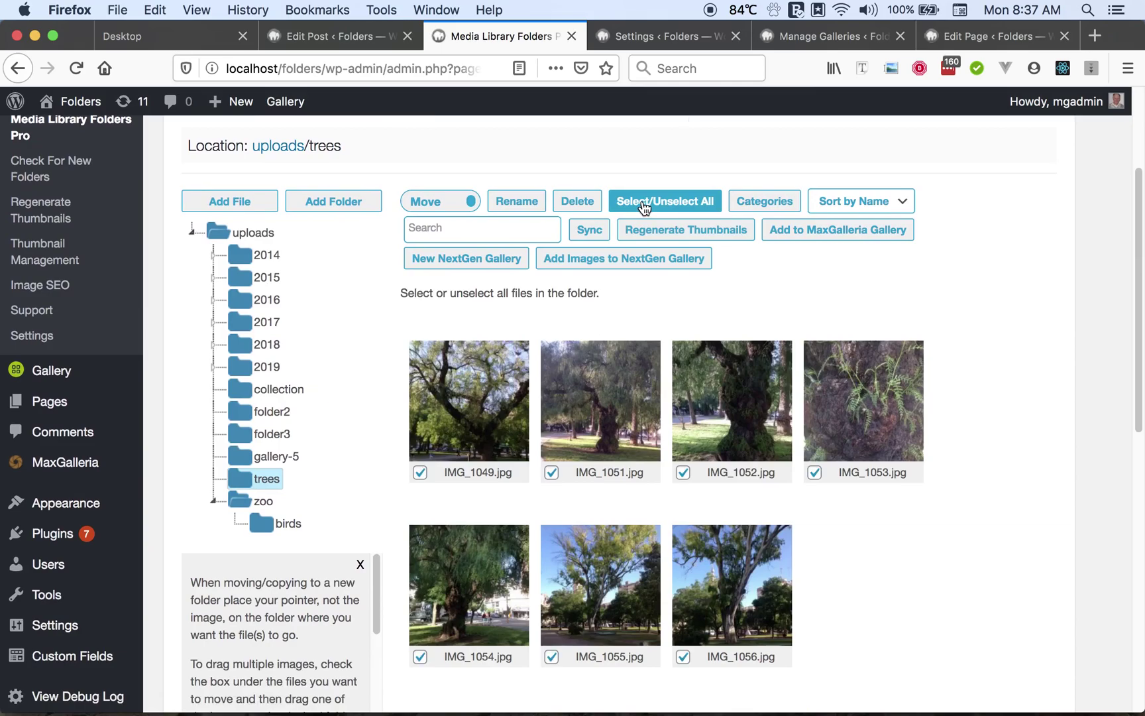
pyautogui.click(636, 265)
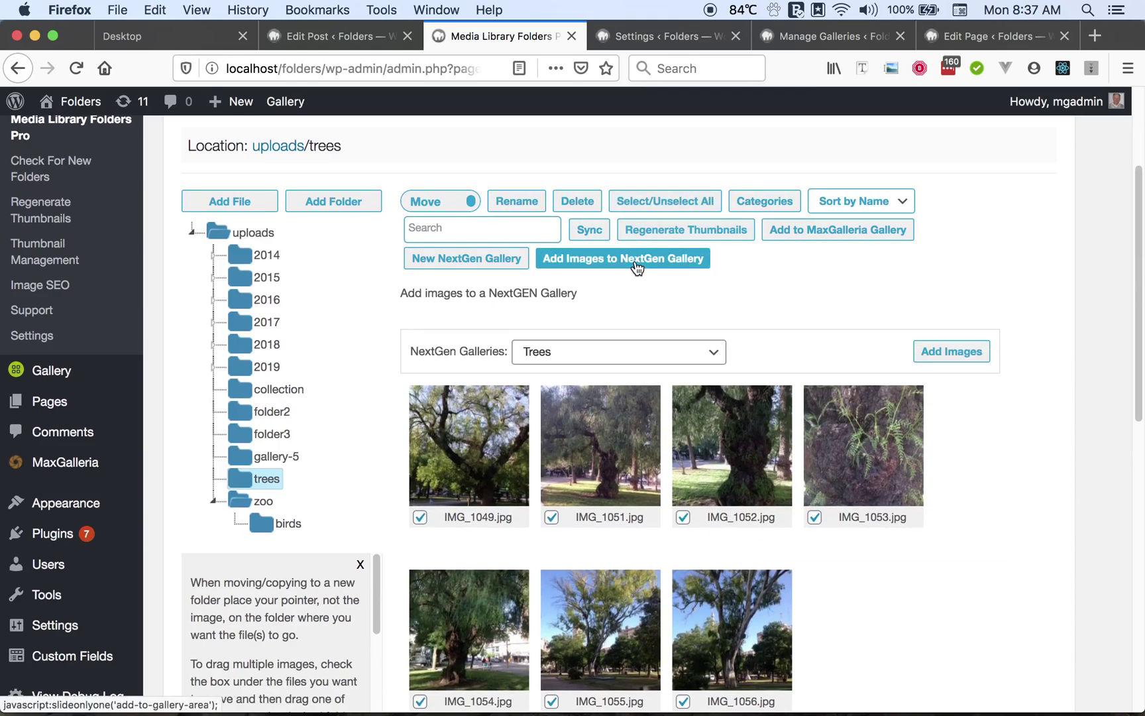
pyautogui.click(717, 352)
pyautogui.click(718, 352)
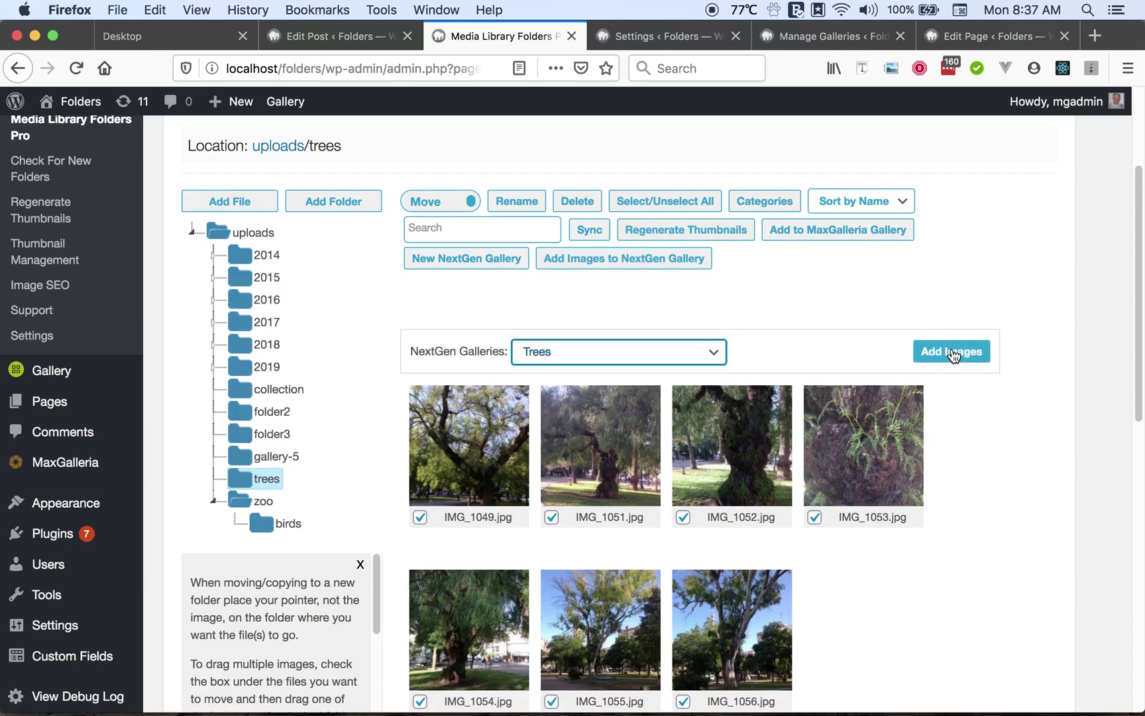
pyautogui.click(953, 356)
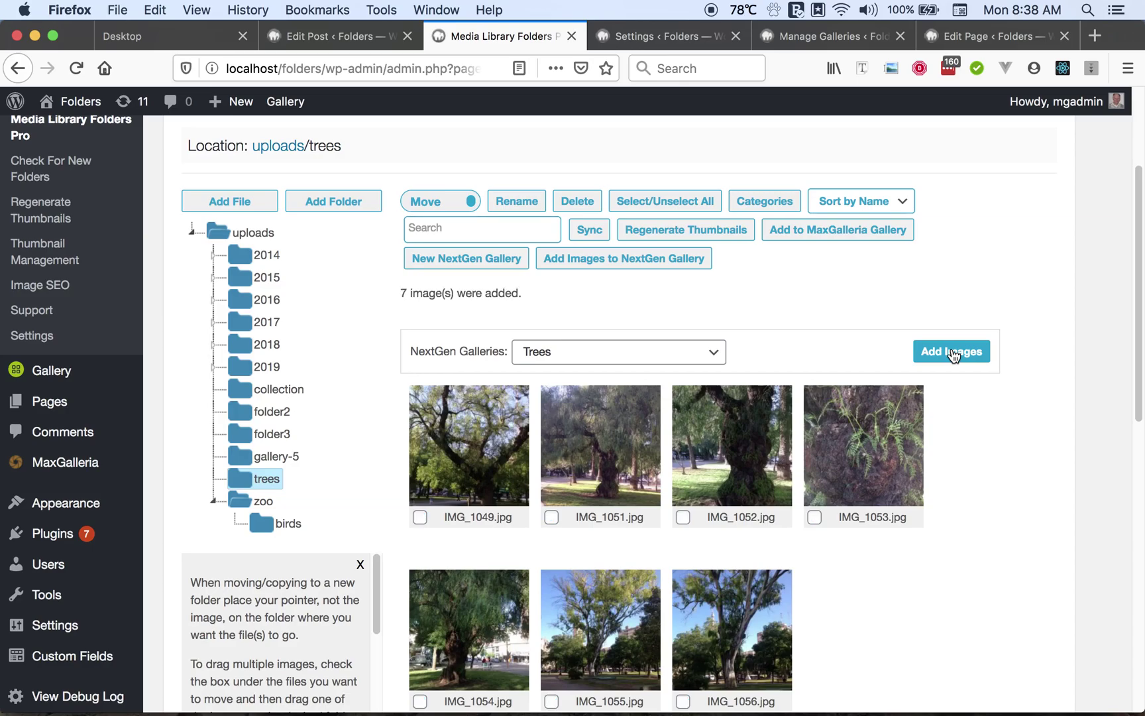
pyautogui.click(827, 38)
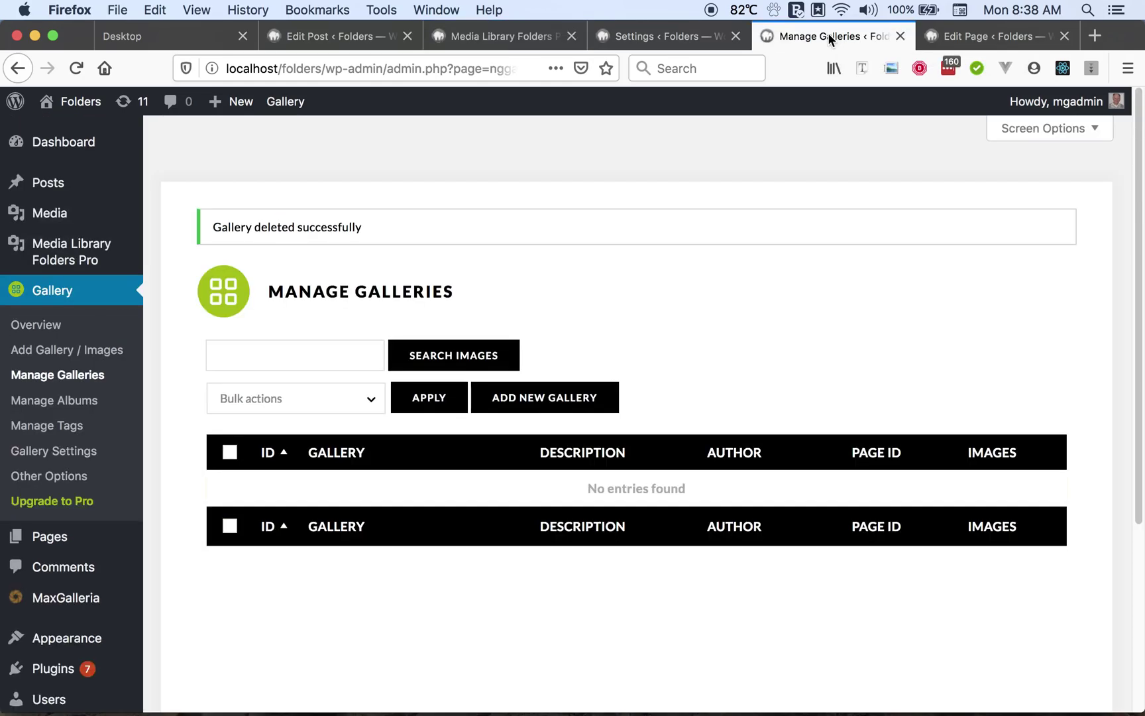
pyautogui.click(485, 70)
pyautogui.press('Return')
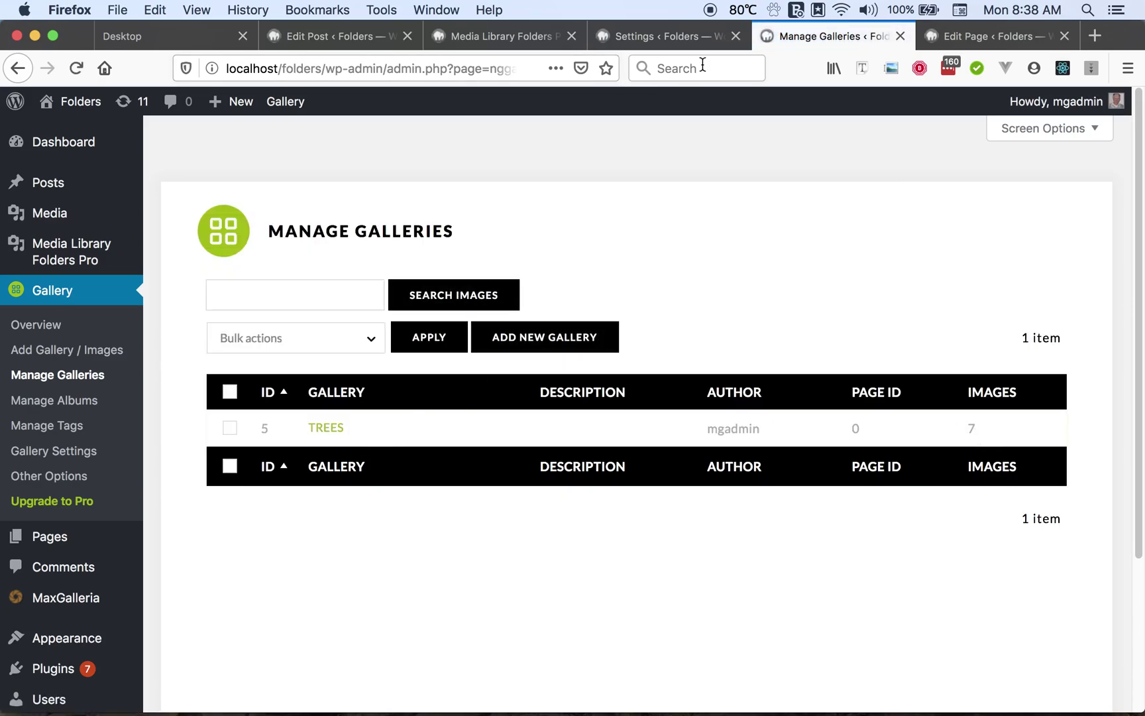
pyautogui.click(512, 38)
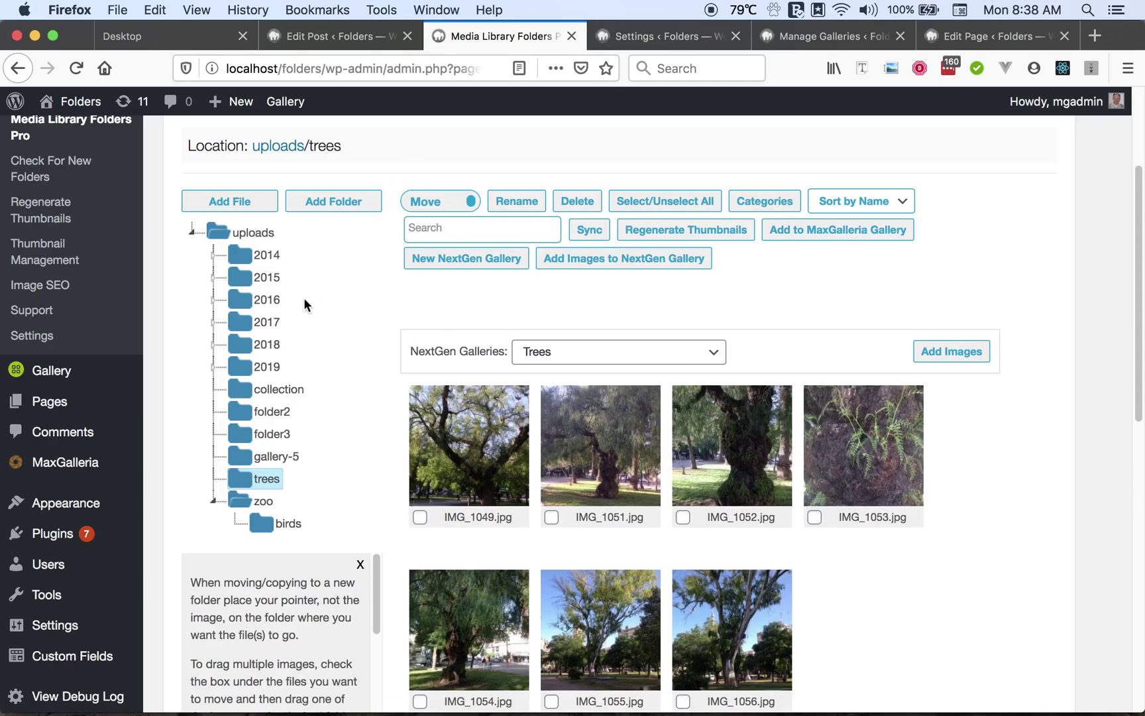
# Show the collection folder's 70 files by file name only, starting at IMG_1776.png
pyautogui.click(279, 391)
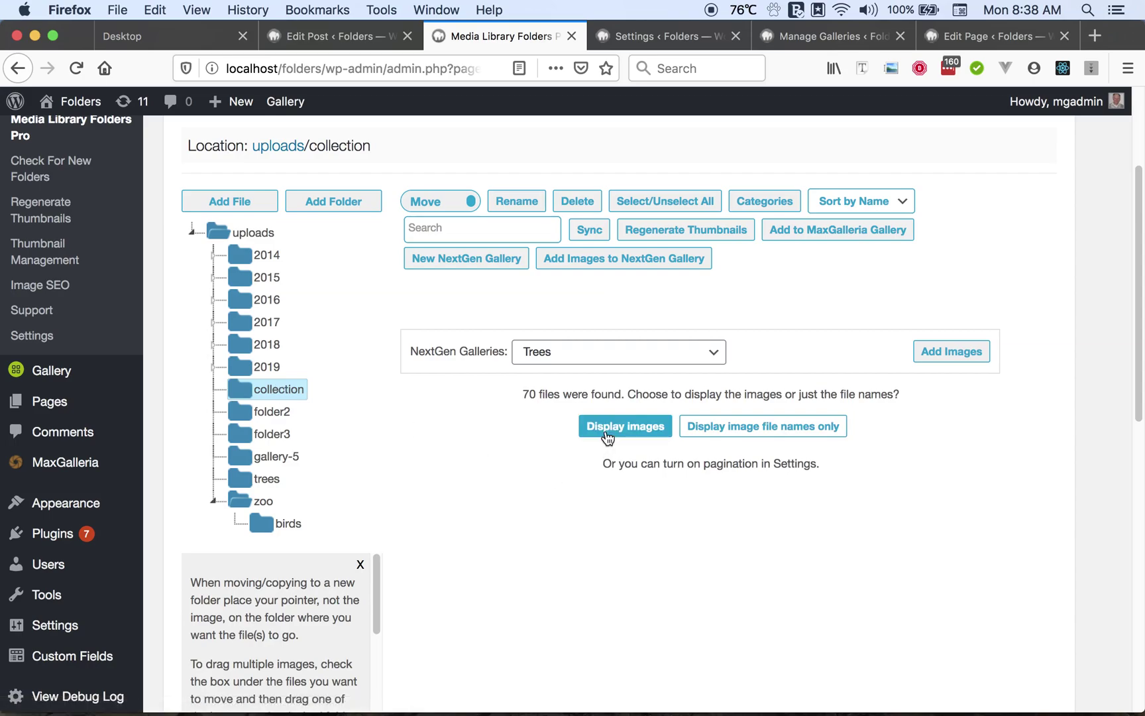
pyautogui.click(765, 431)
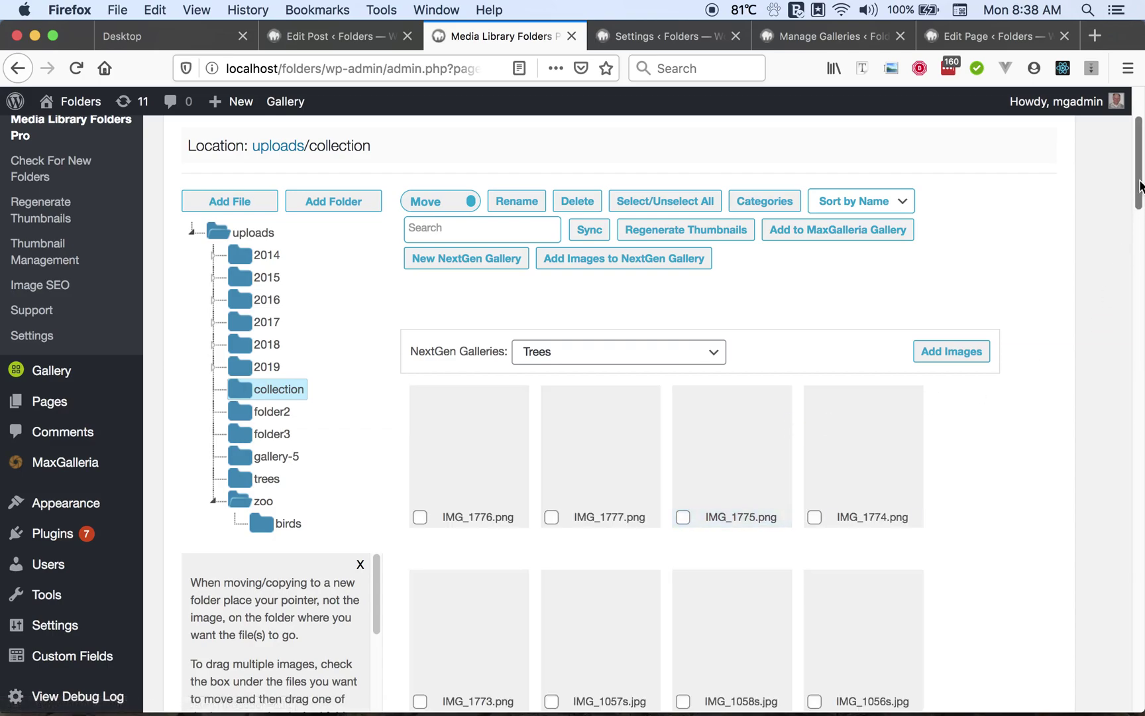
pyautogui.scroll(-20, 1141, 187)
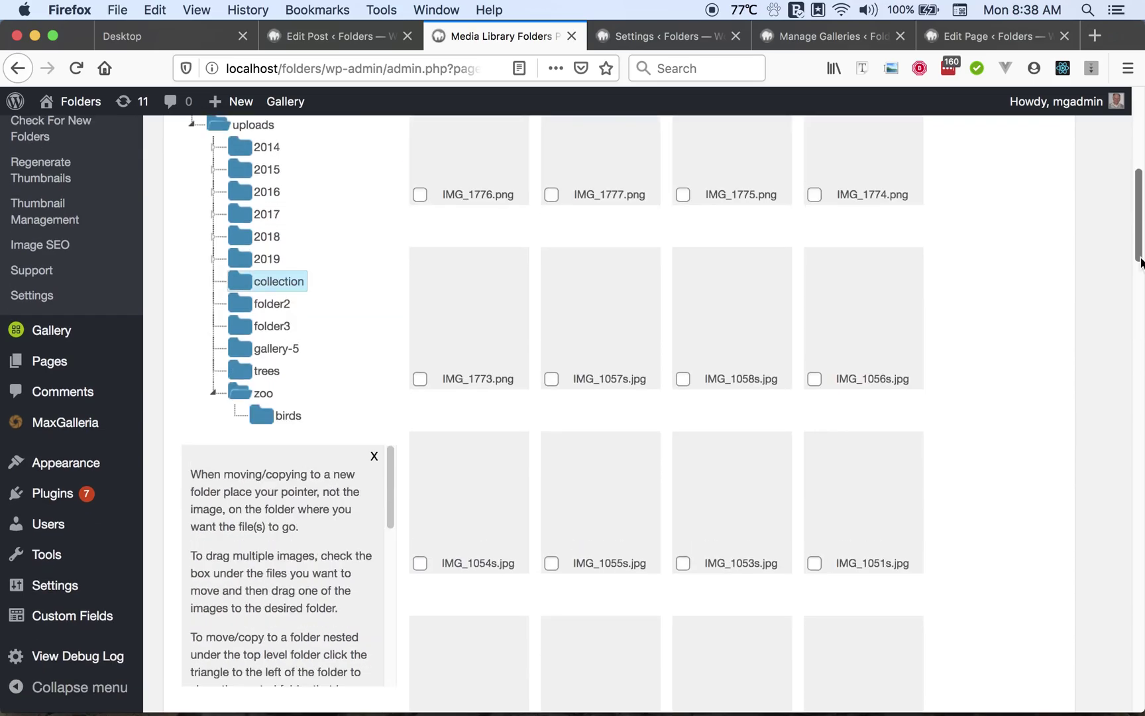
pyautogui.moveTo(1130, 549); pyautogui.dragTo(1138, 128)
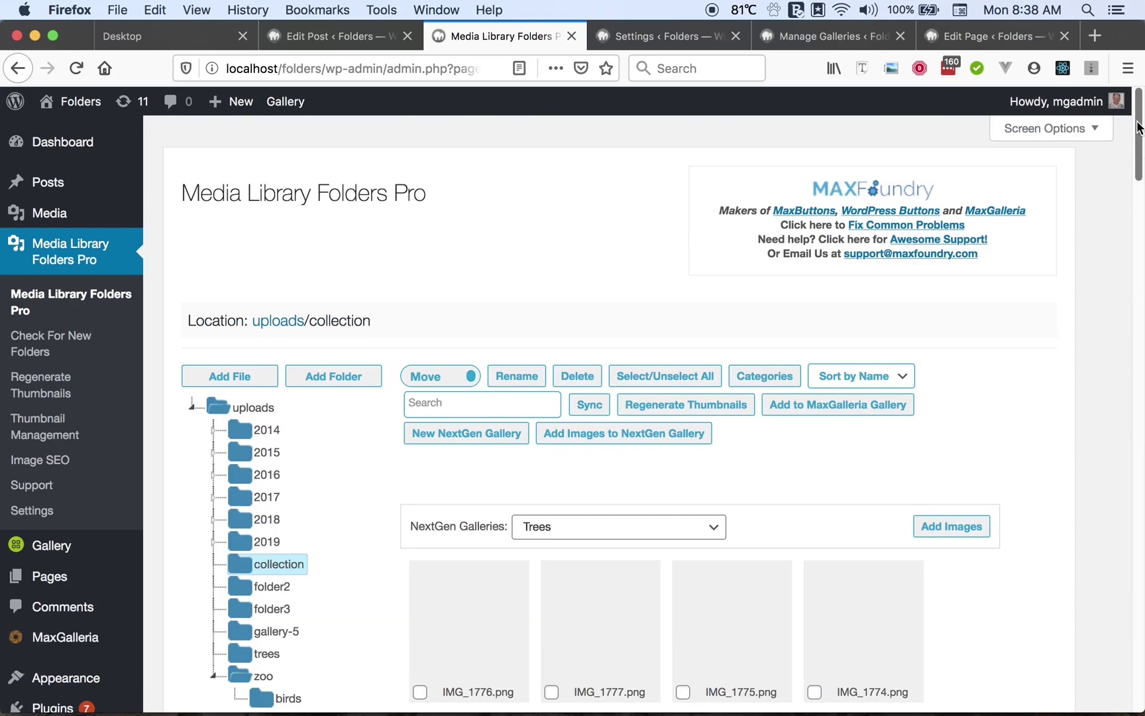
# Go to the plugin Settings and enable pagination at 40 images per page
pyautogui.click(634, 39)
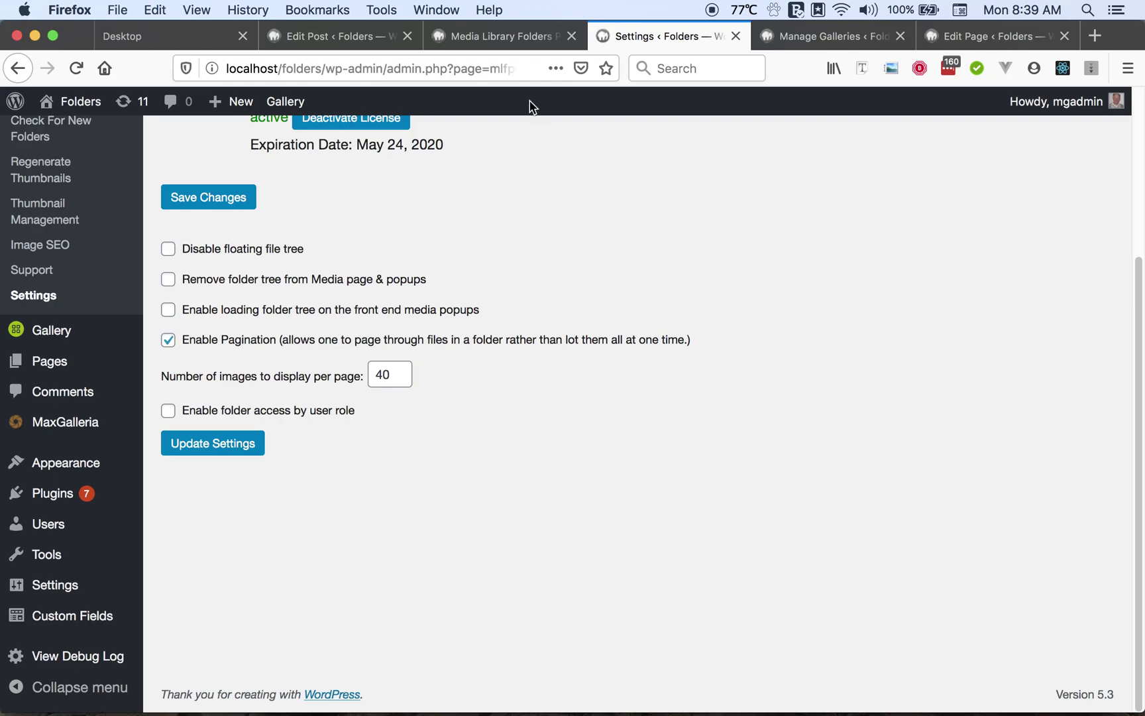
# Save the Enable Pagination setting with Update Settings and reload the folder manager page
pyautogui.click(500, 35)
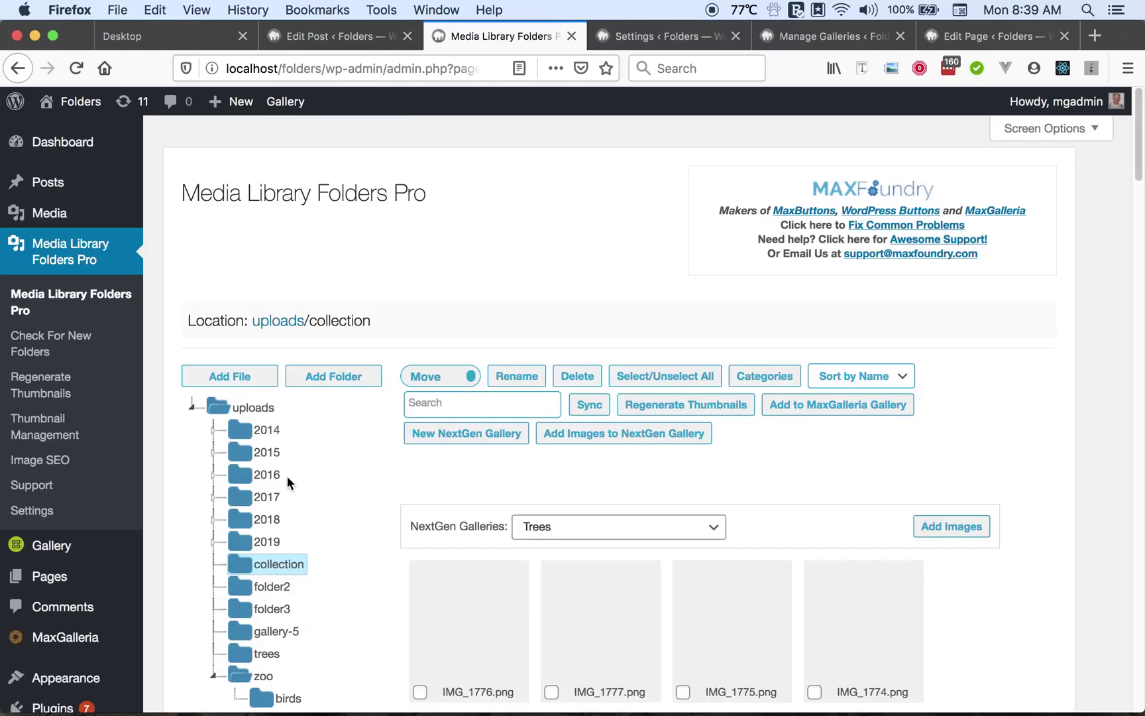
pyautogui.click(278, 574)
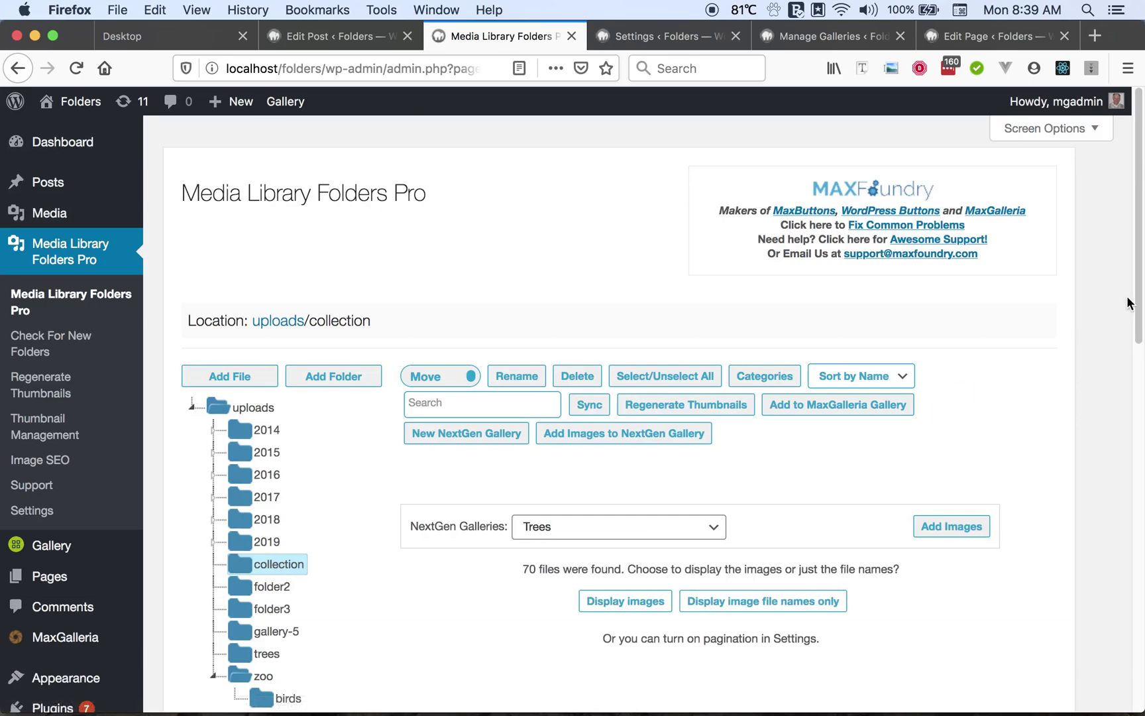
pyautogui.moveTo(1139, 304); pyautogui.dragTo(1139, 328)
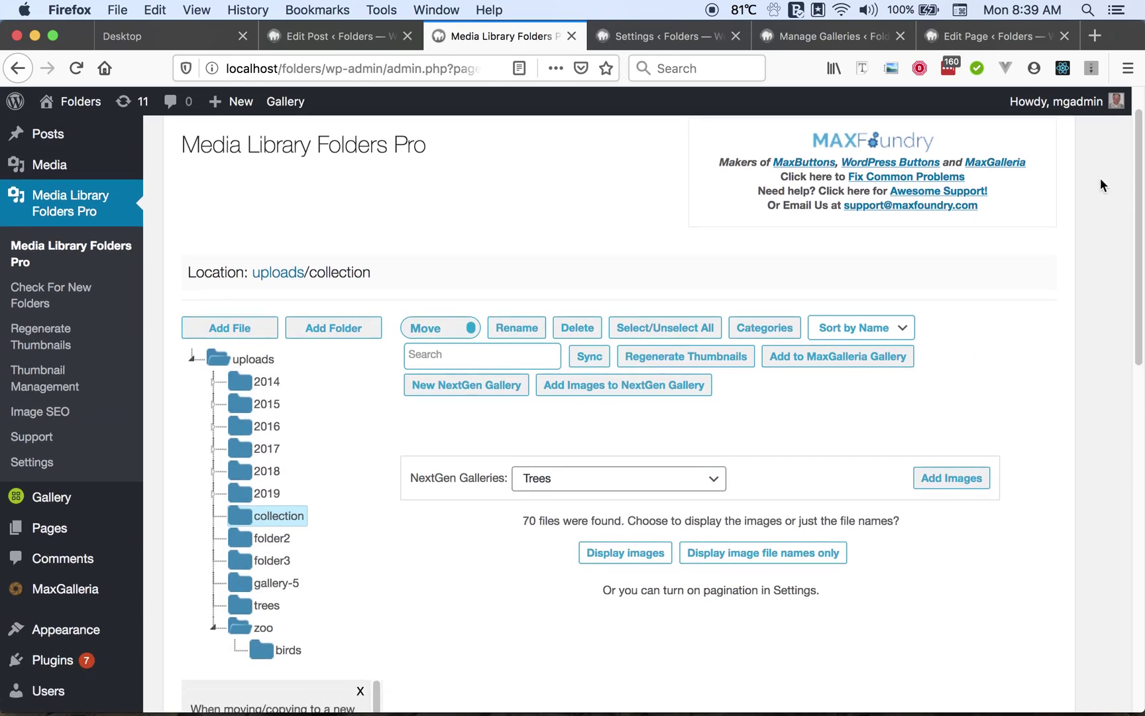
pyautogui.click(669, 36)
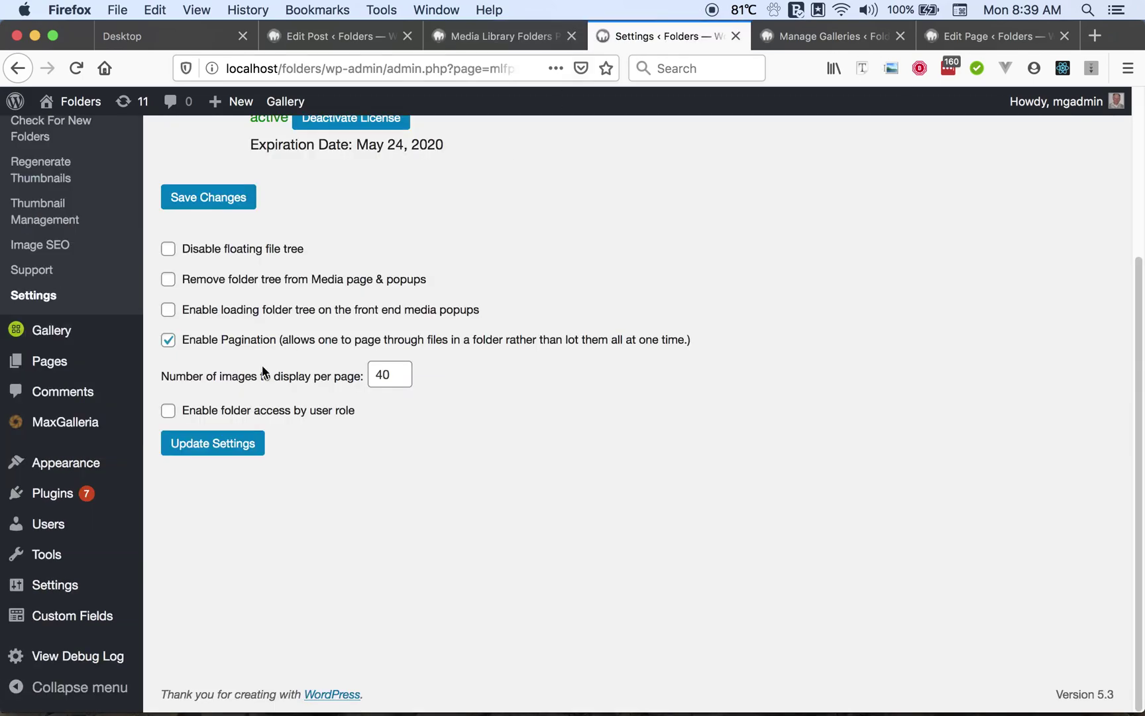
pyautogui.click(197, 455)
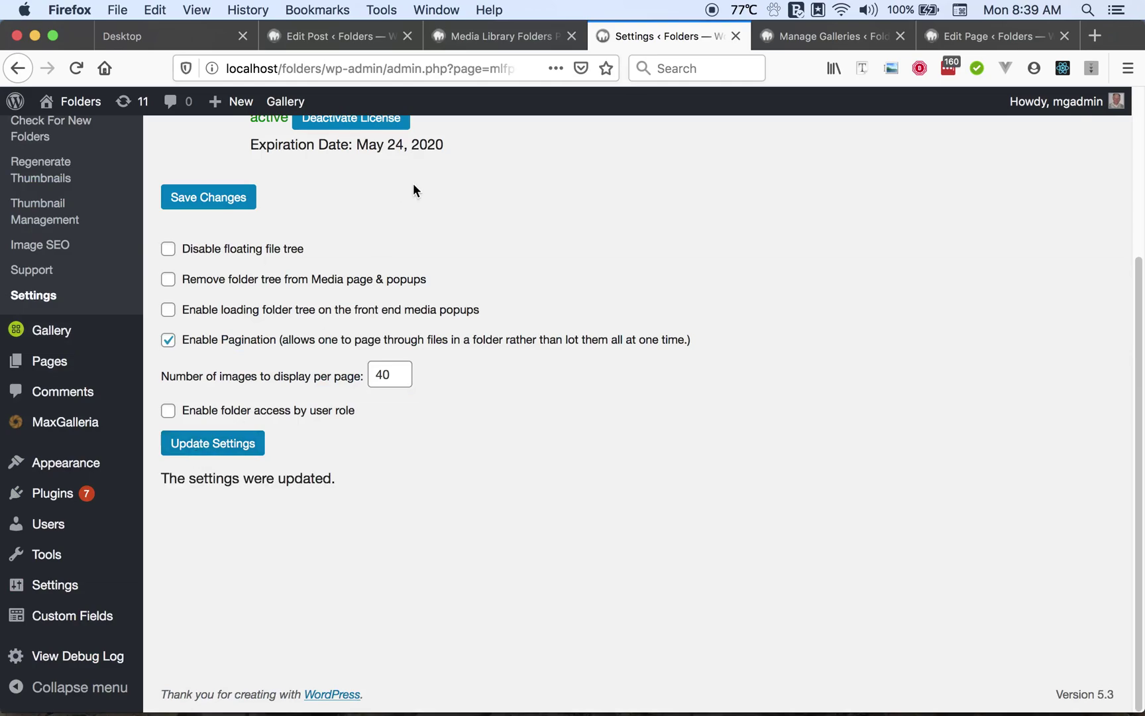
pyautogui.click(499, 36)
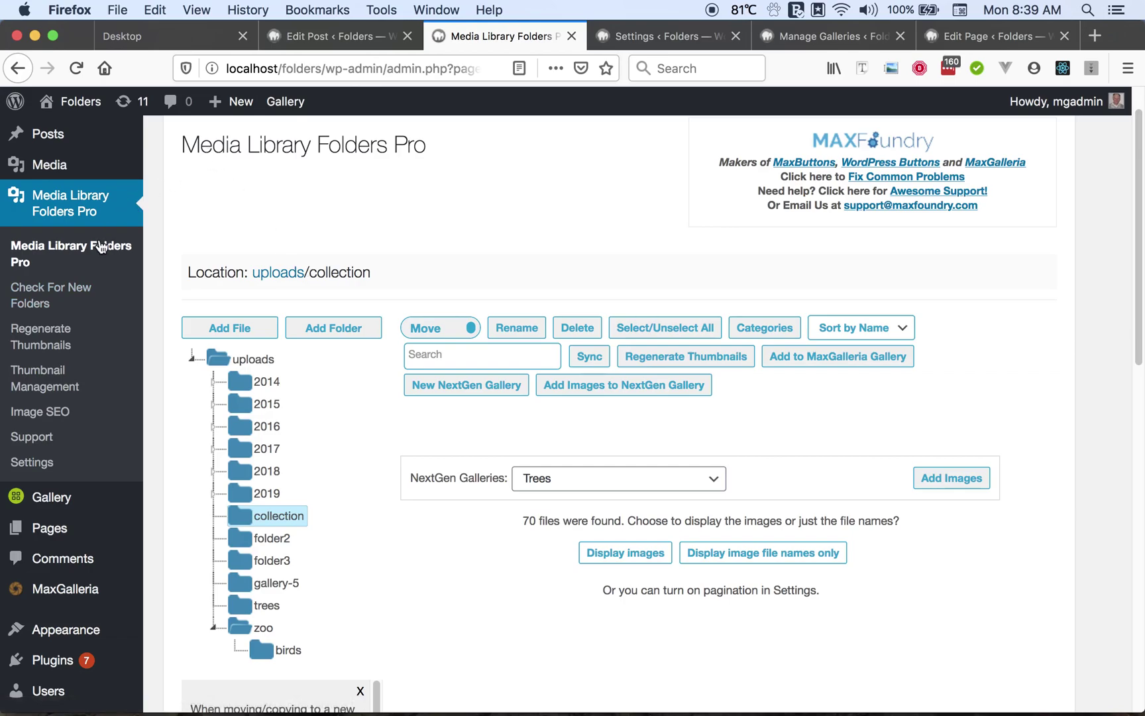
pyautogui.click(100, 247)
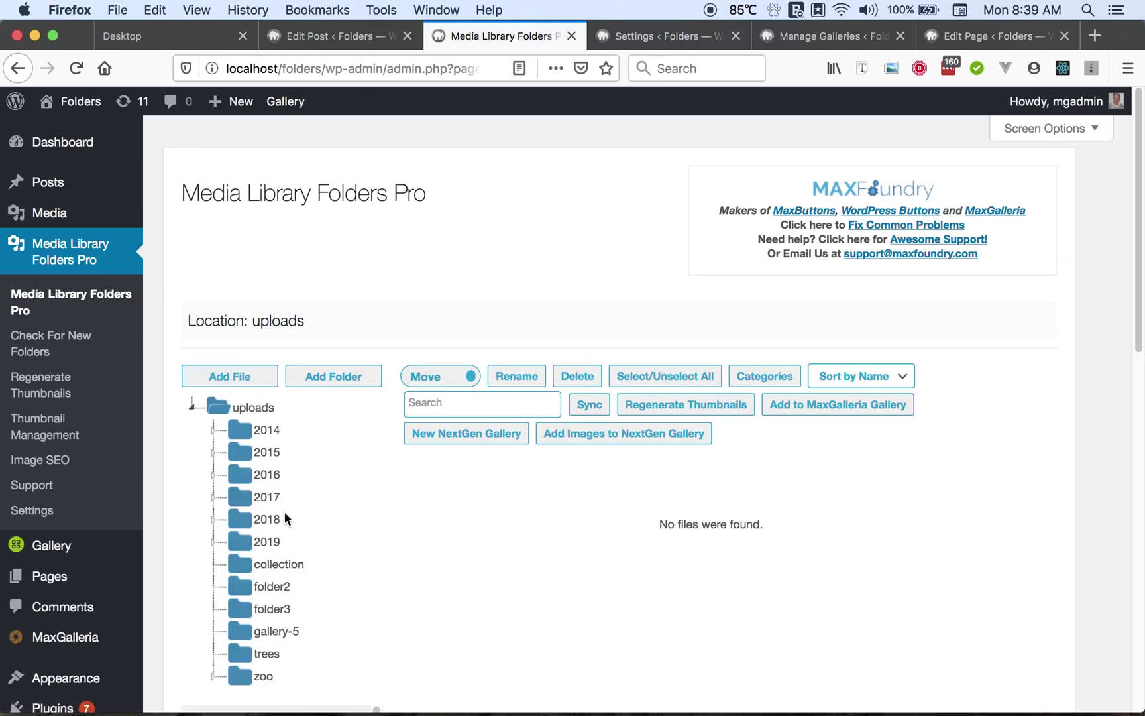
# Page through the collection folder to page two, ending at IMG_0821.jpg, and back to page one
pyautogui.click(281, 565)
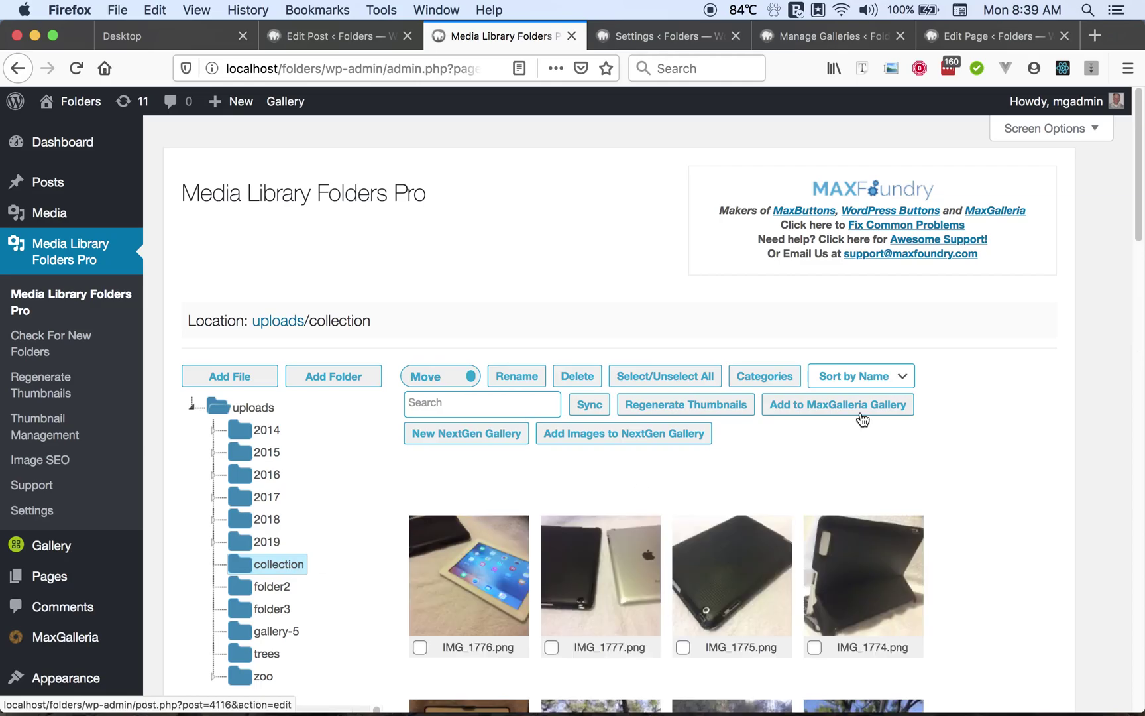
pyautogui.moveTo(1140, 192); pyautogui.dragTo(1111, 702)
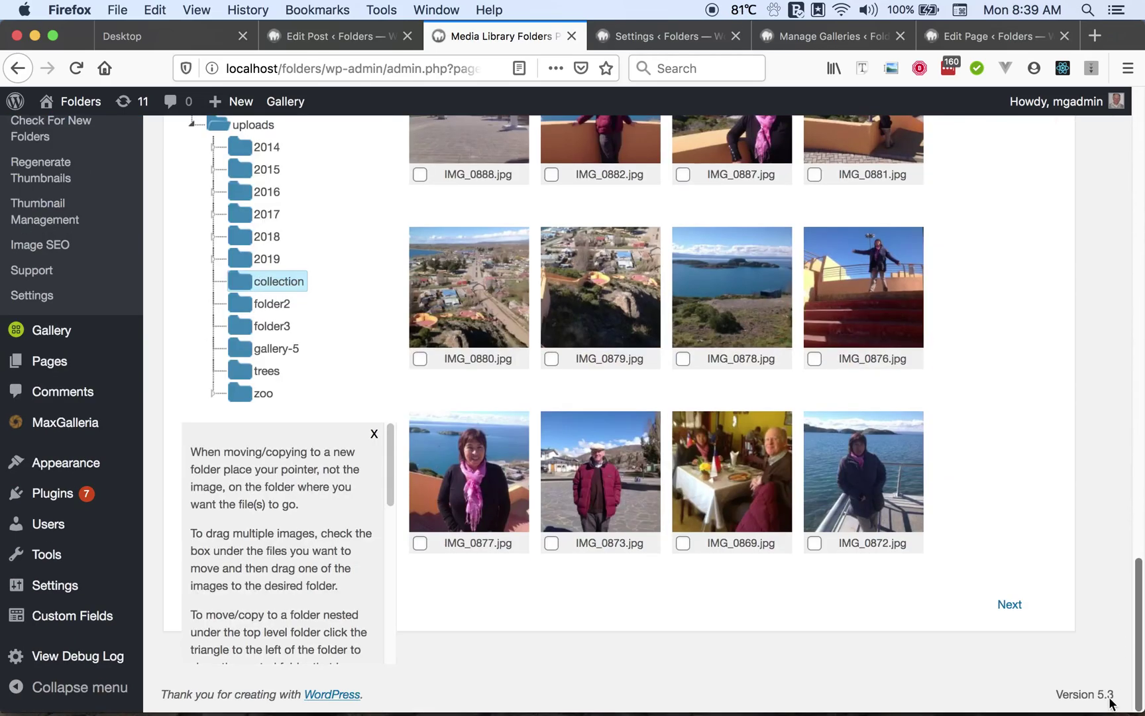
pyautogui.click(1010, 605)
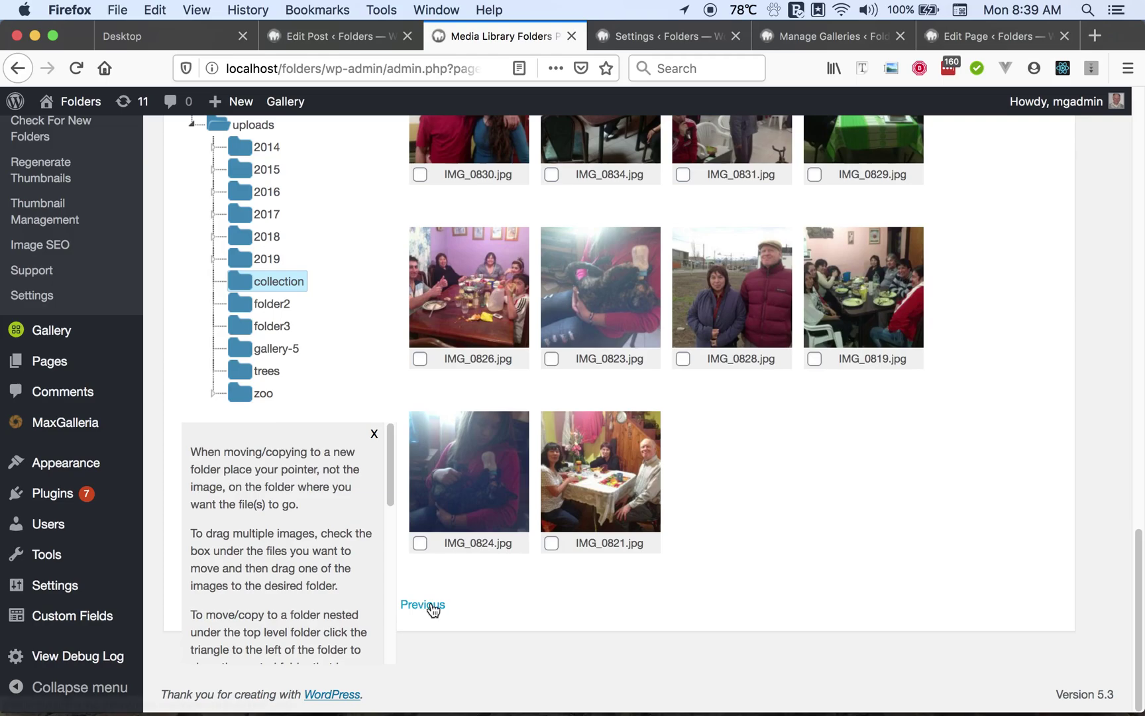
pyautogui.click(422, 606)
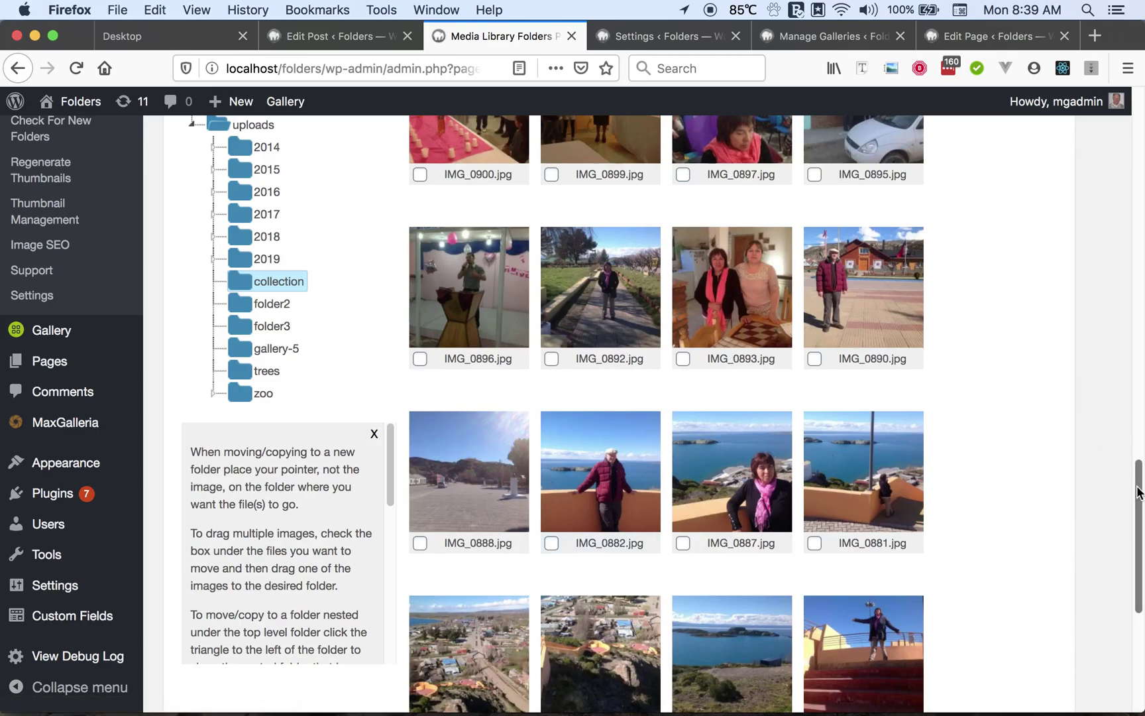
pyautogui.moveTo(1137, 491); pyautogui.dragTo(1137, 96)
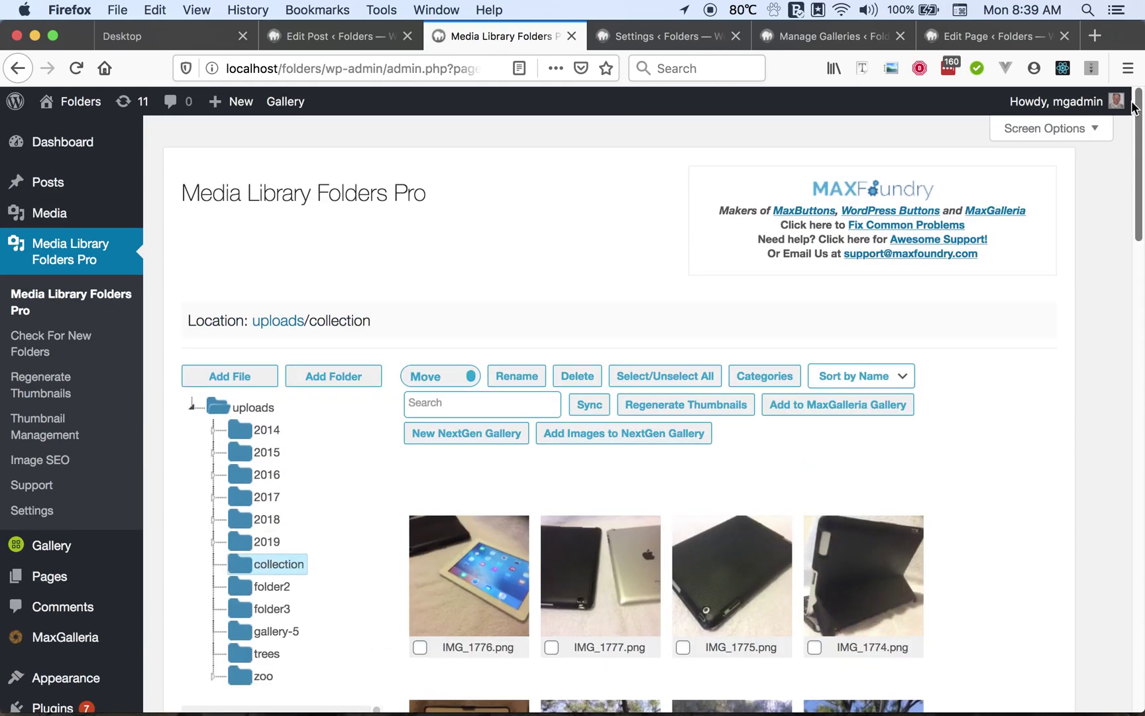
# Exclude image-thumb-large and video-thumb-medium, include video-thumb-large, and save Thumbnail Management
pyautogui.click(44, 426)
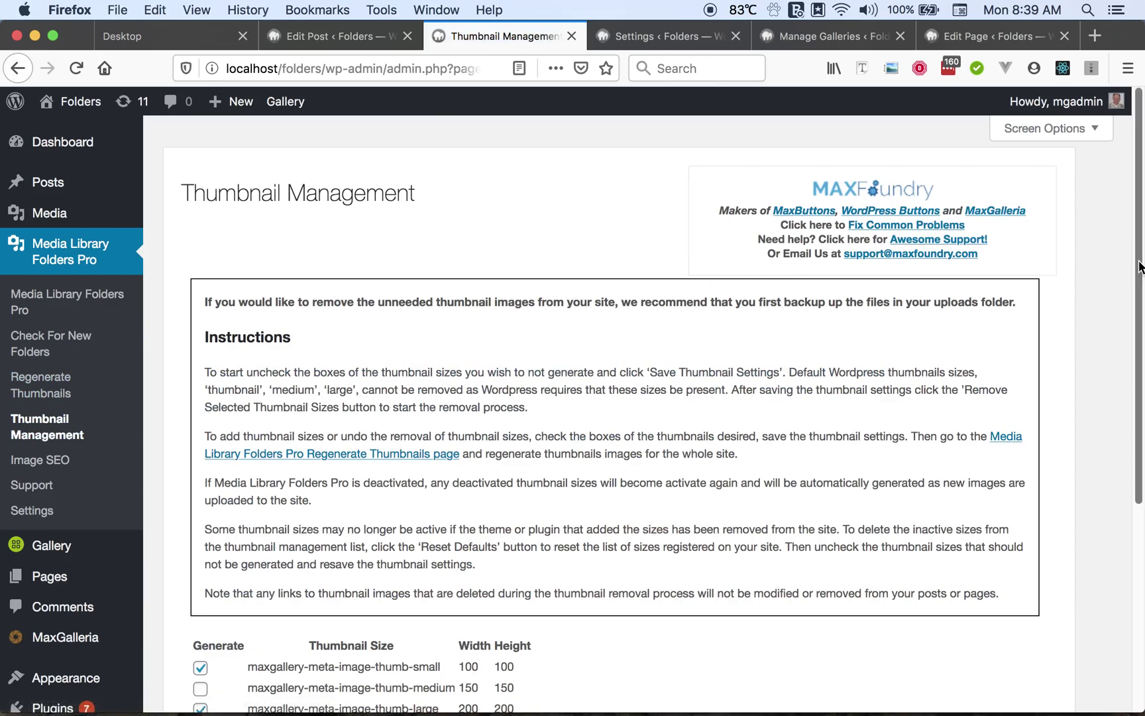
pyautogui.moveTo(1139, 278); pyautogui.dragTo(1124, 464)
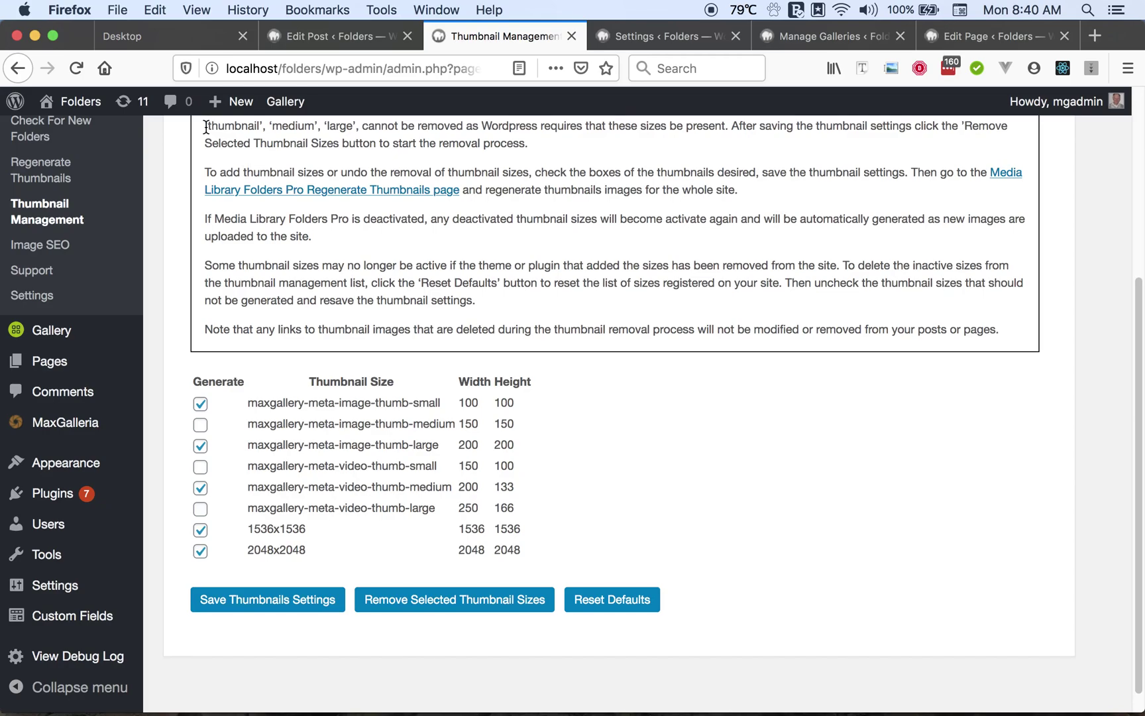
pyautogui.moveTo(206, 127); pyautogui.dragTo(365, 129)
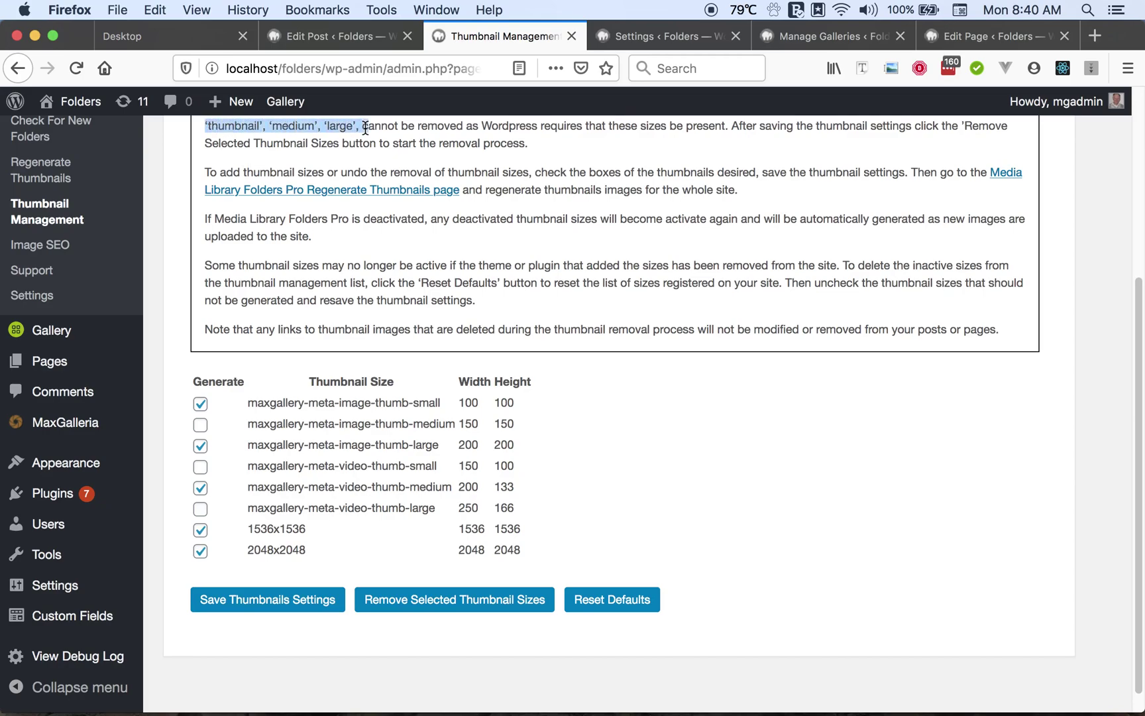
pyautogui.click(553, 410)
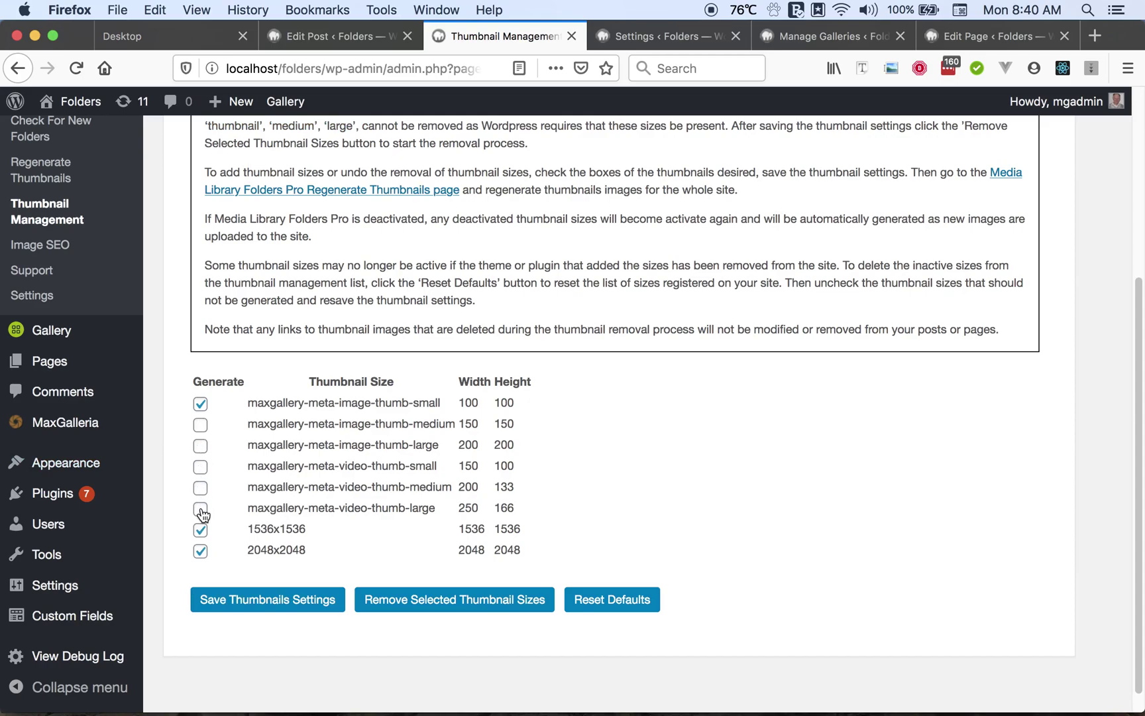
pyautogui.click(249, 600)
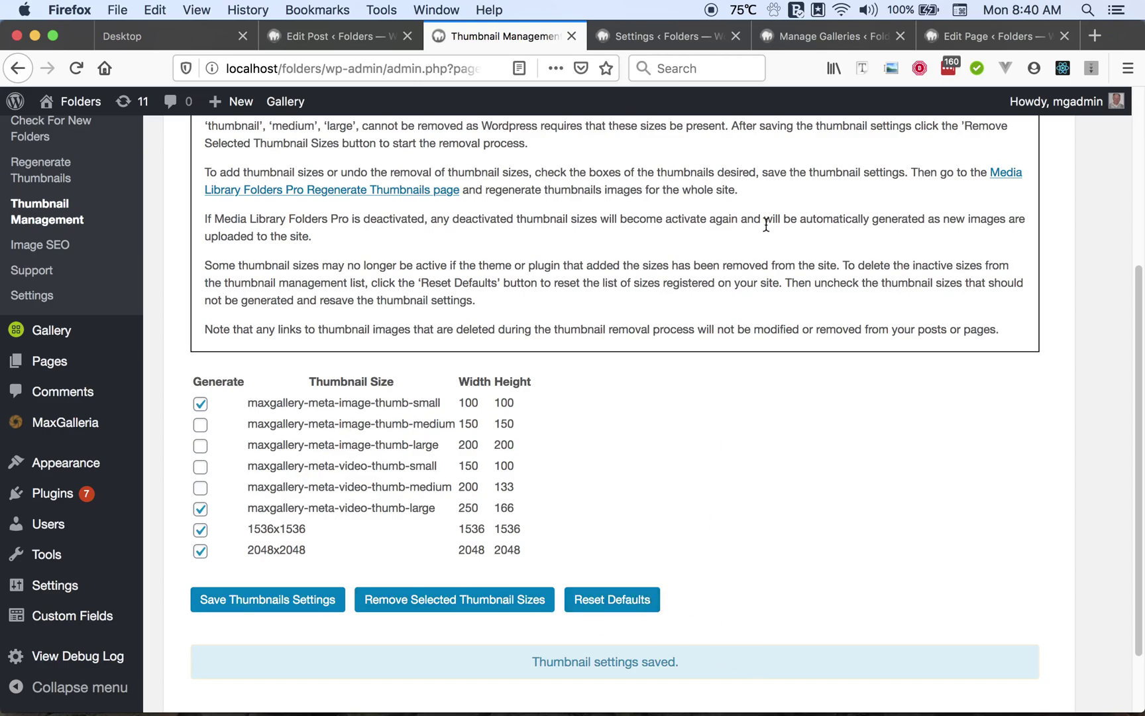
# On the Settings page, turn on 'Enable folder access by user role' and update the settings
pyautogui.click(661, 39)
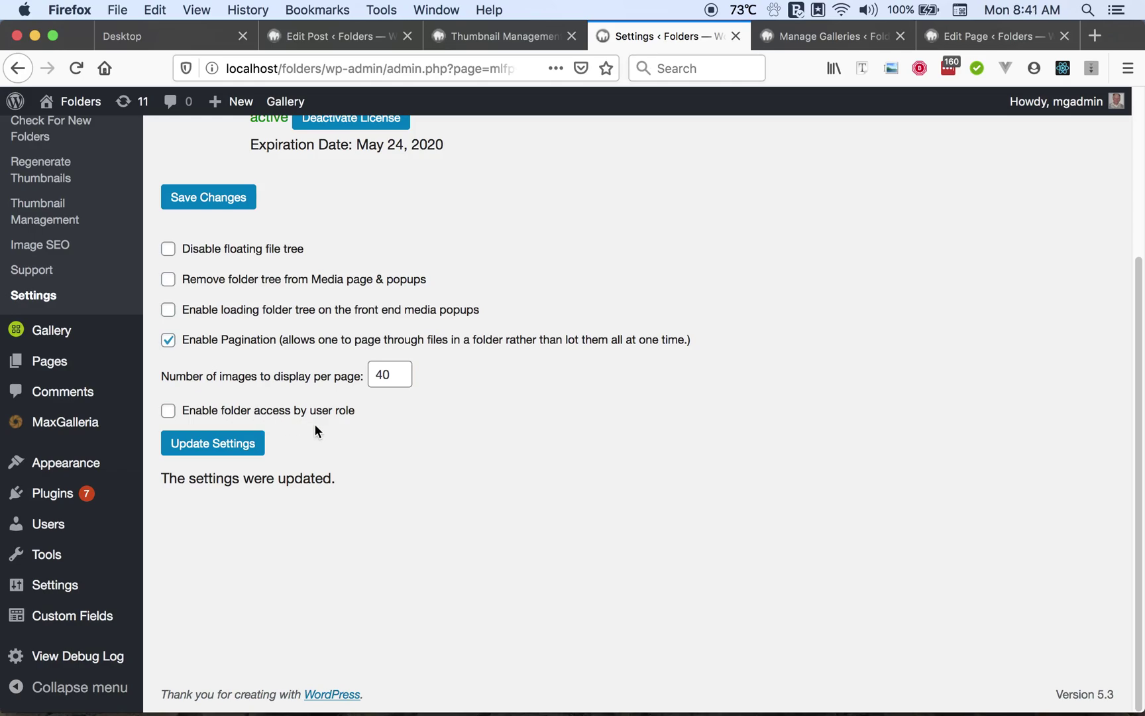
pyautogui.click(169, 410)
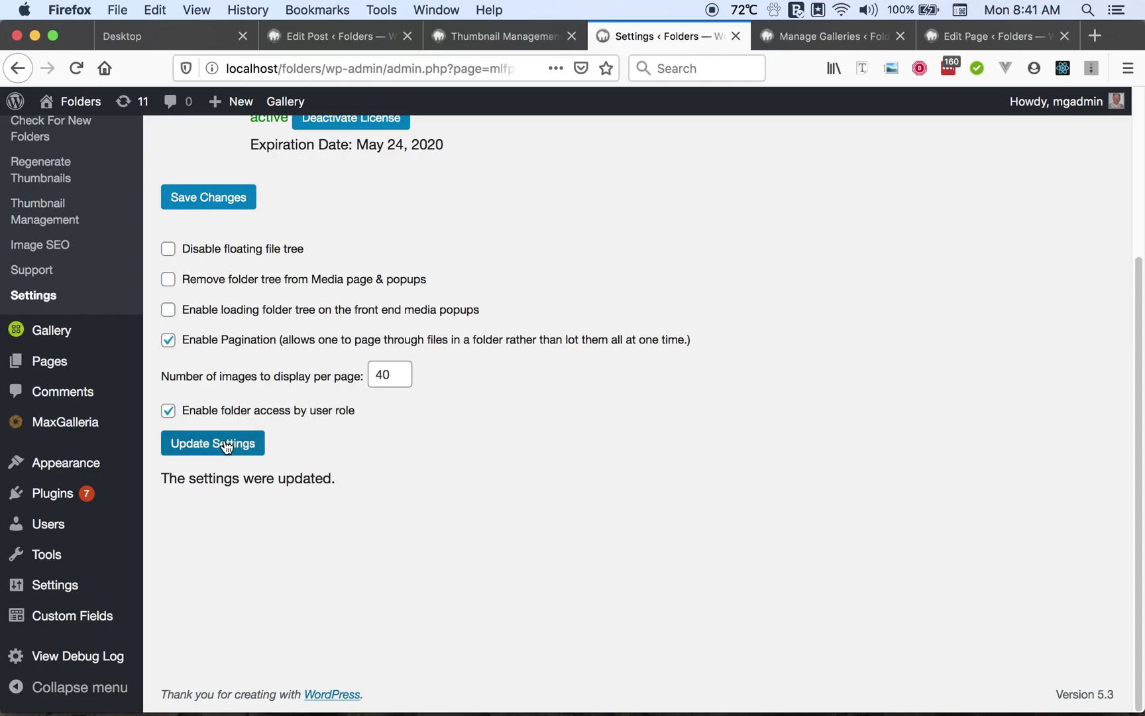
pyautogui.click(226, 444)
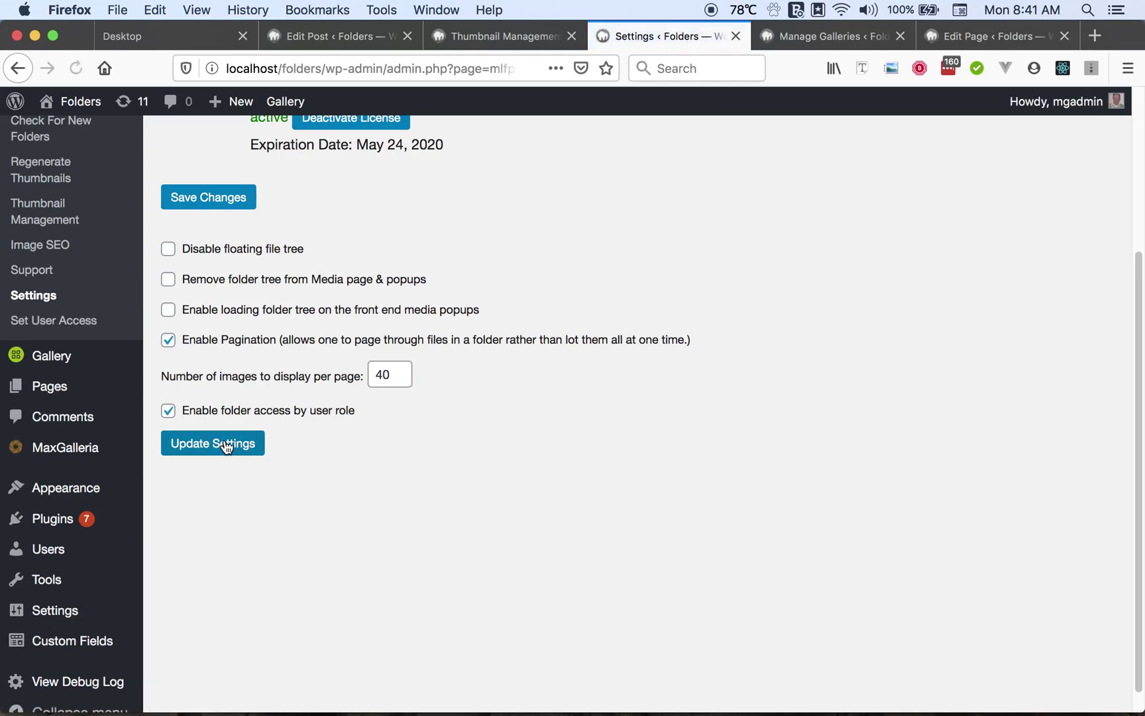
# On Set User Access, give the Author role access to only the 2018 and 2019 folders
pyautogui.click(60, 327)
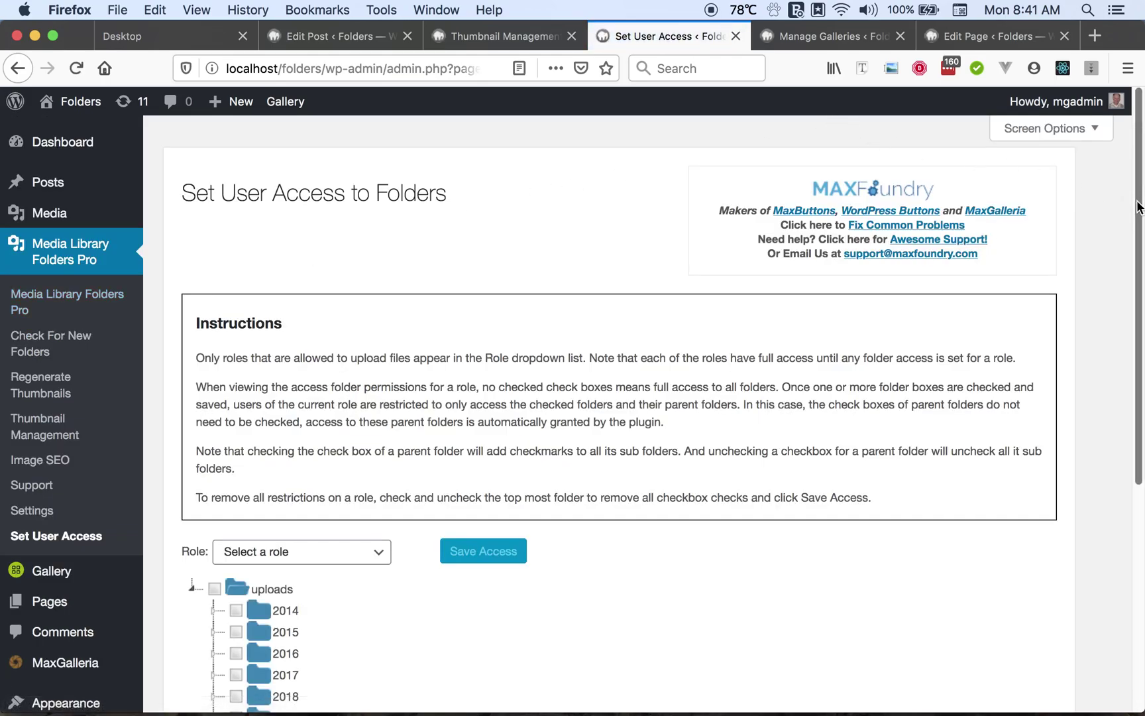
pyautogui.scroll(-5, 1138, 206)
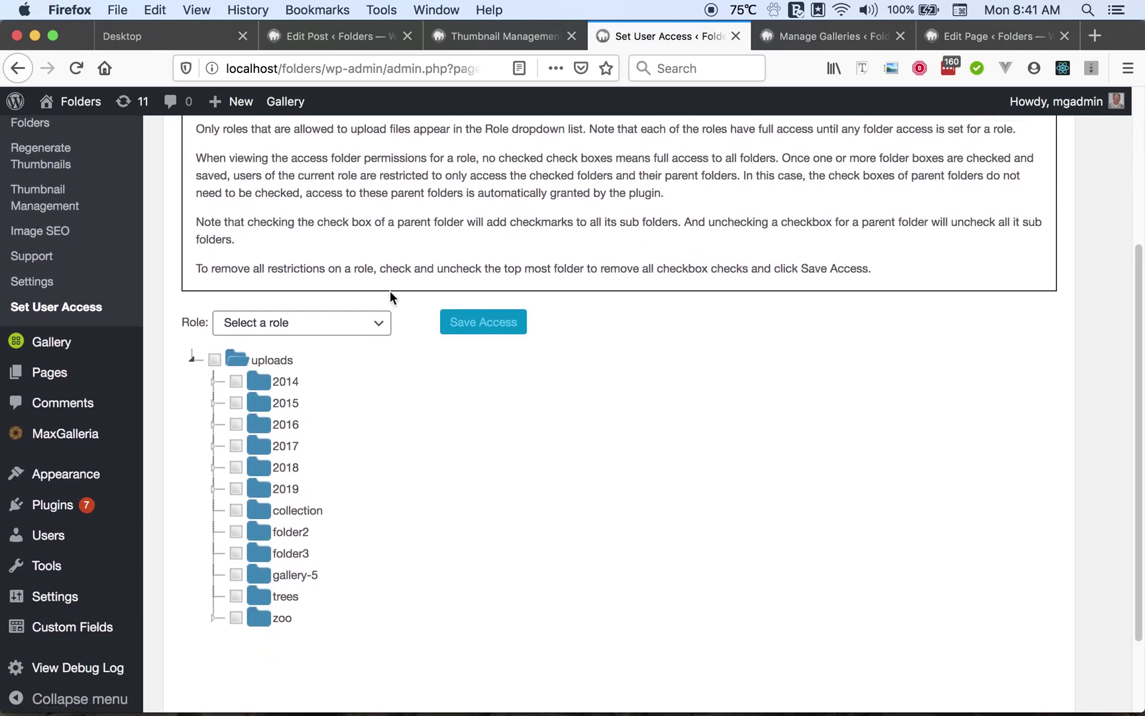
pyautogui.click(379, 328)
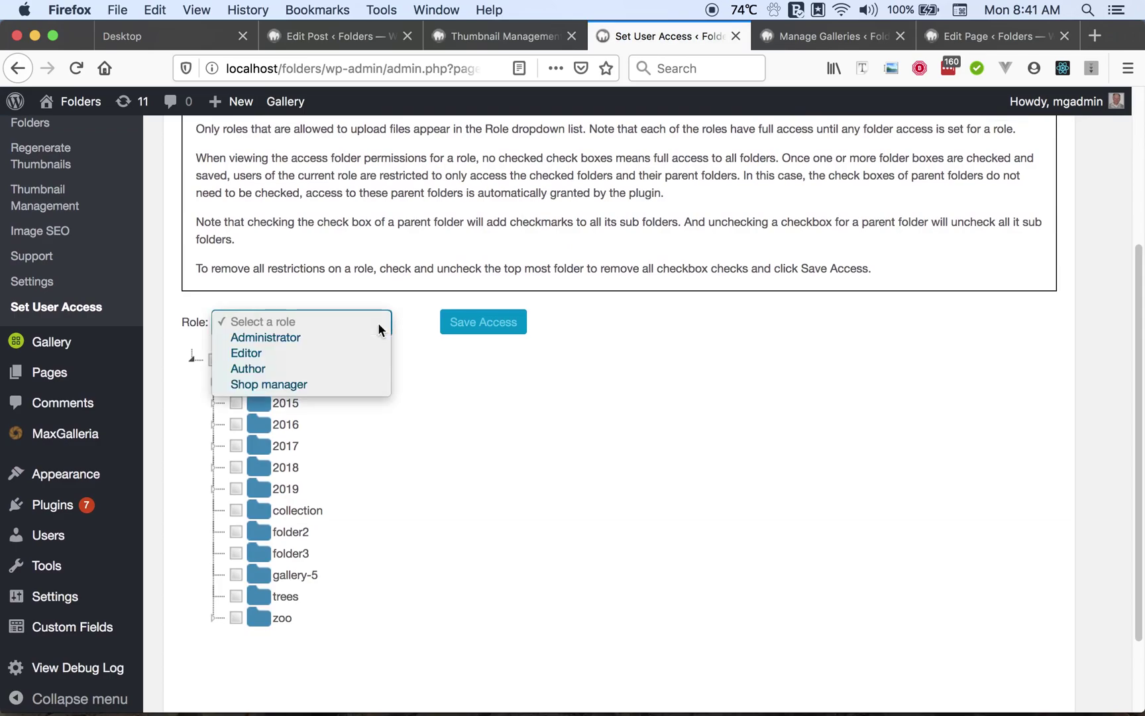
pyautogui.click(325, 369)
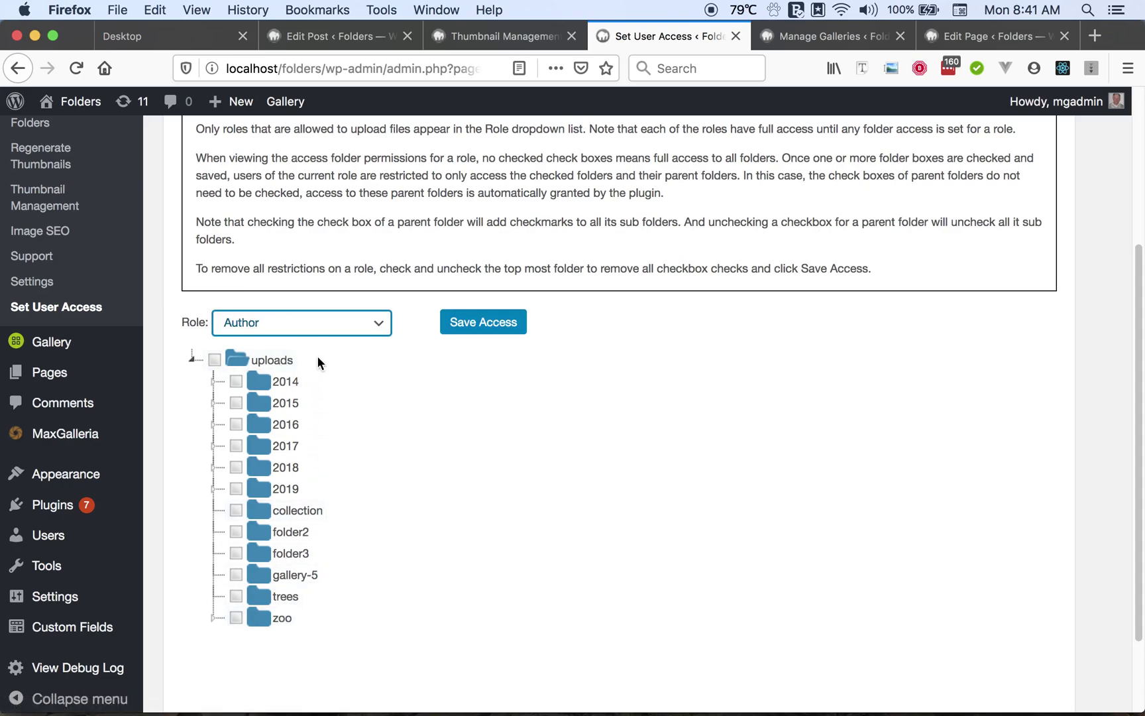
pyautogui.click(237, 490)
pyautogui.click(237, 469)
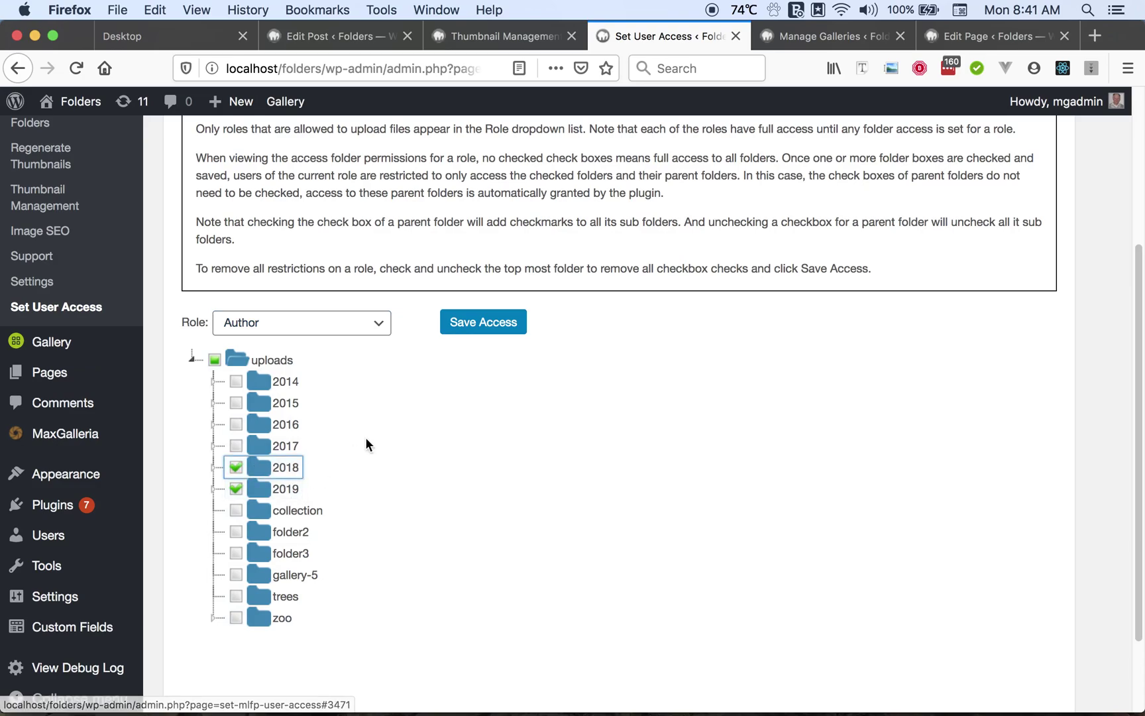
pyautogui.click(483, 323)
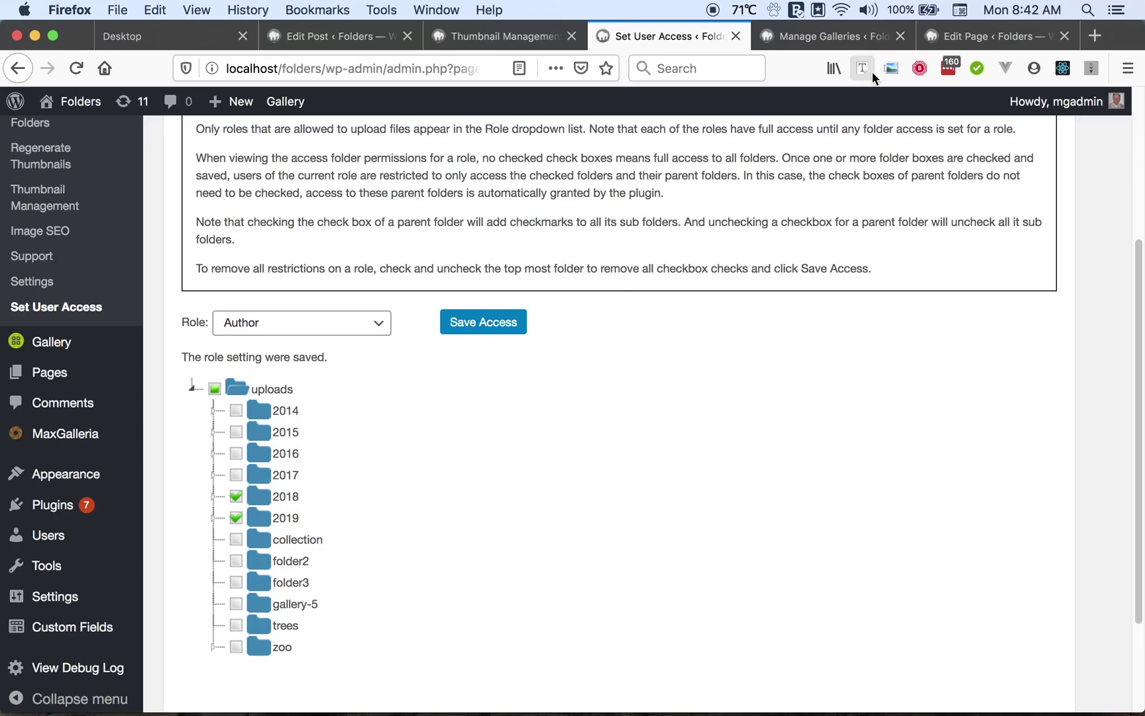
# Return to the Media Library Folders Pro library page with its uploads folder tree and check its address
pyautogui.click(975, 40)
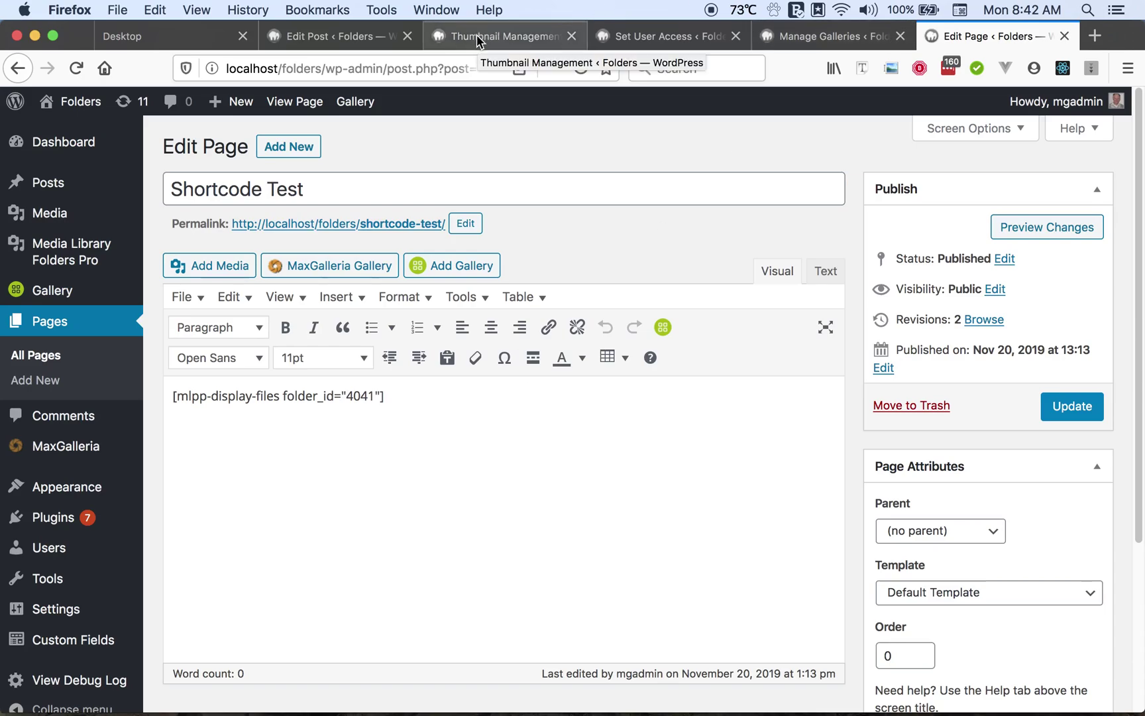
pyautogui.click(513, 39)
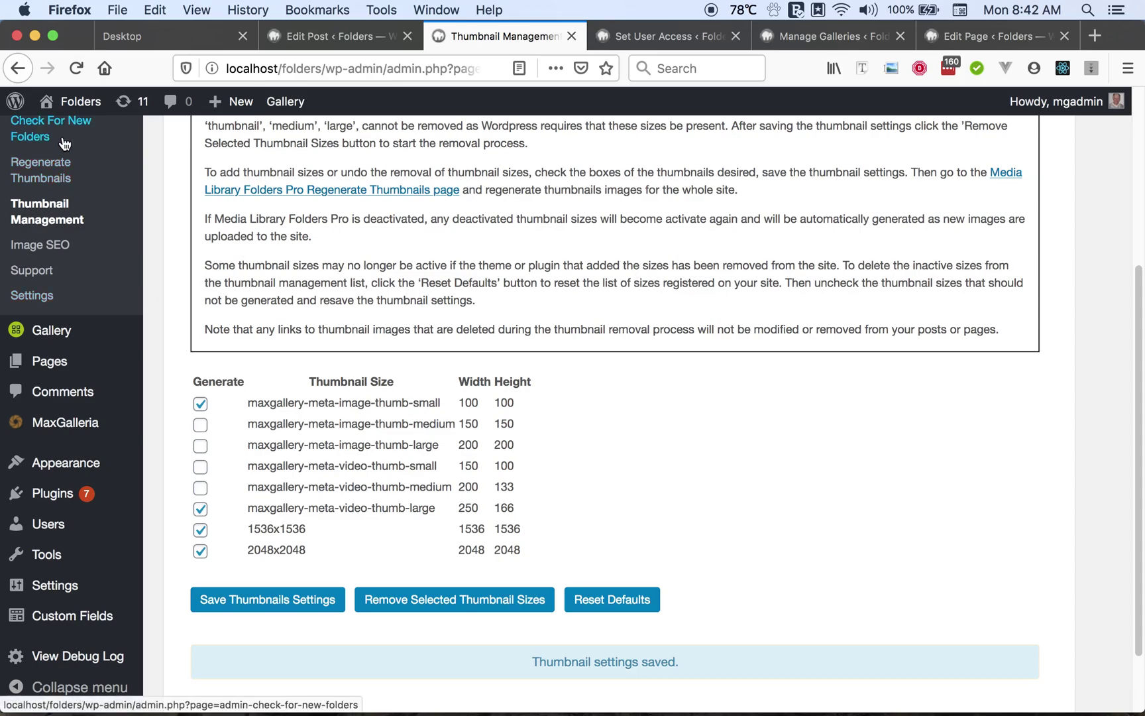
pyautogui.scroll(4, 58, 129)
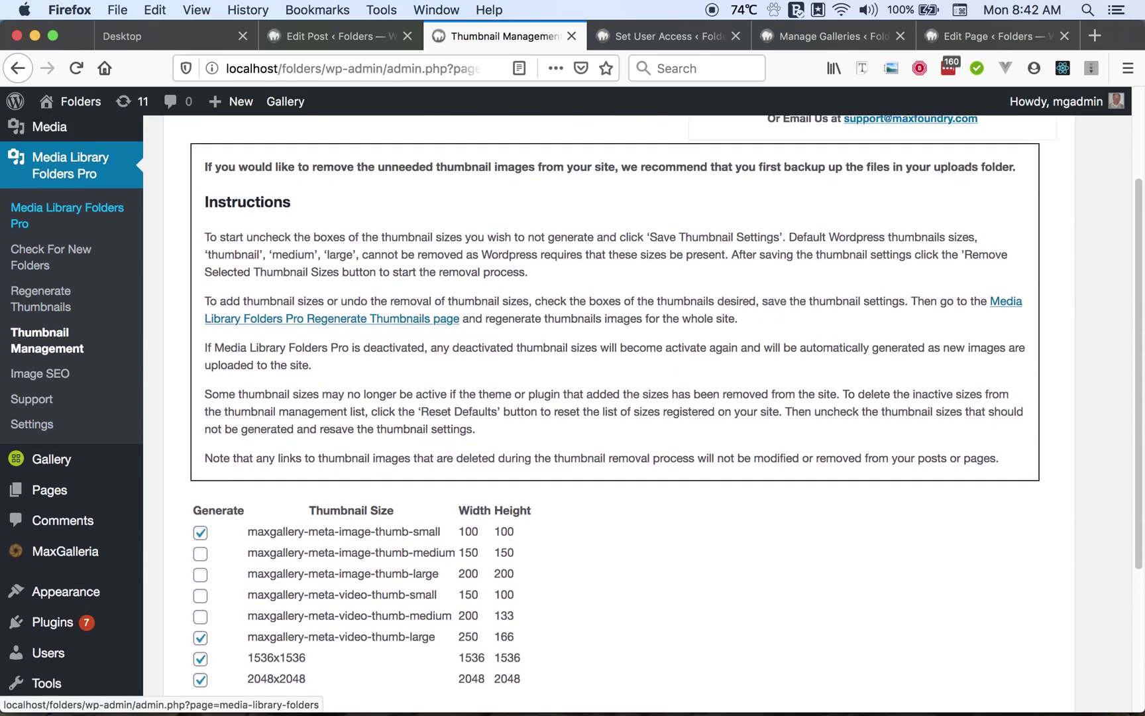
pyautogui.click(67, 209)
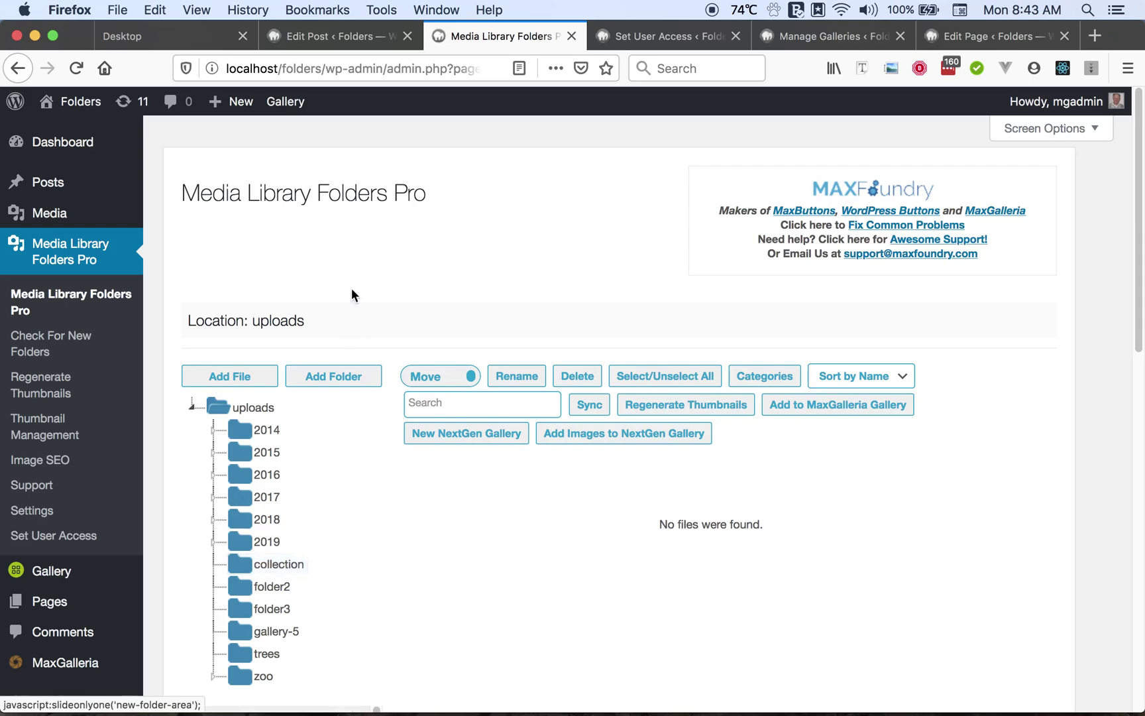
pyautogui.click(390, 69)
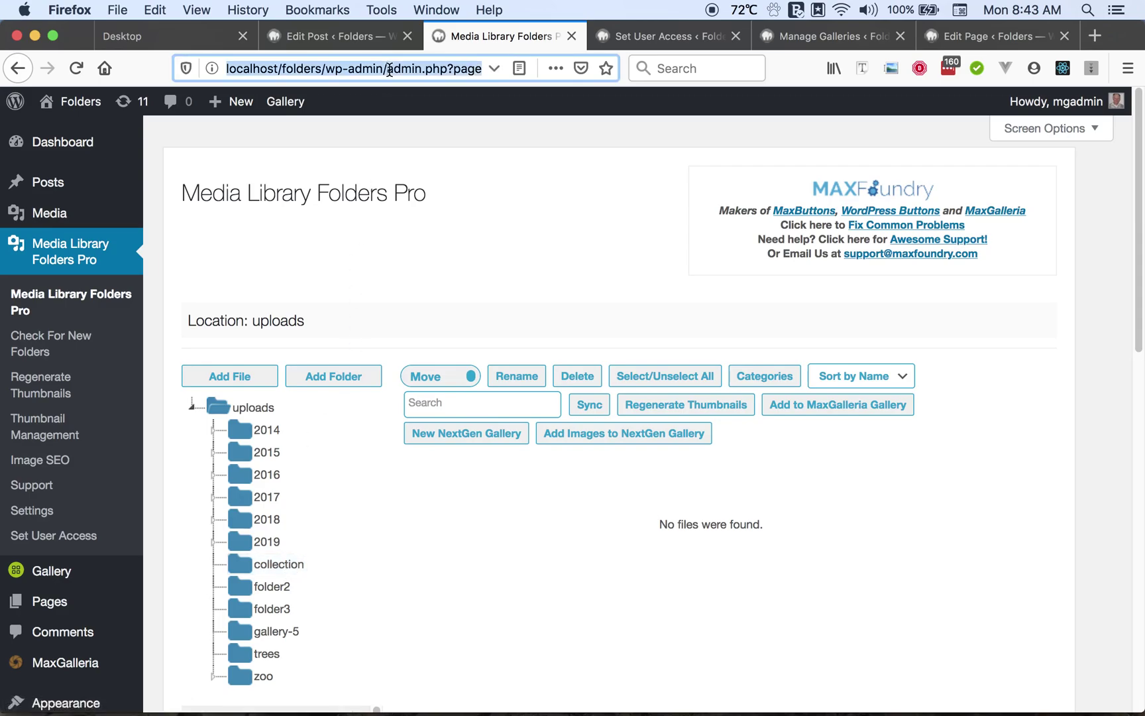
pyautogui.press('Right')
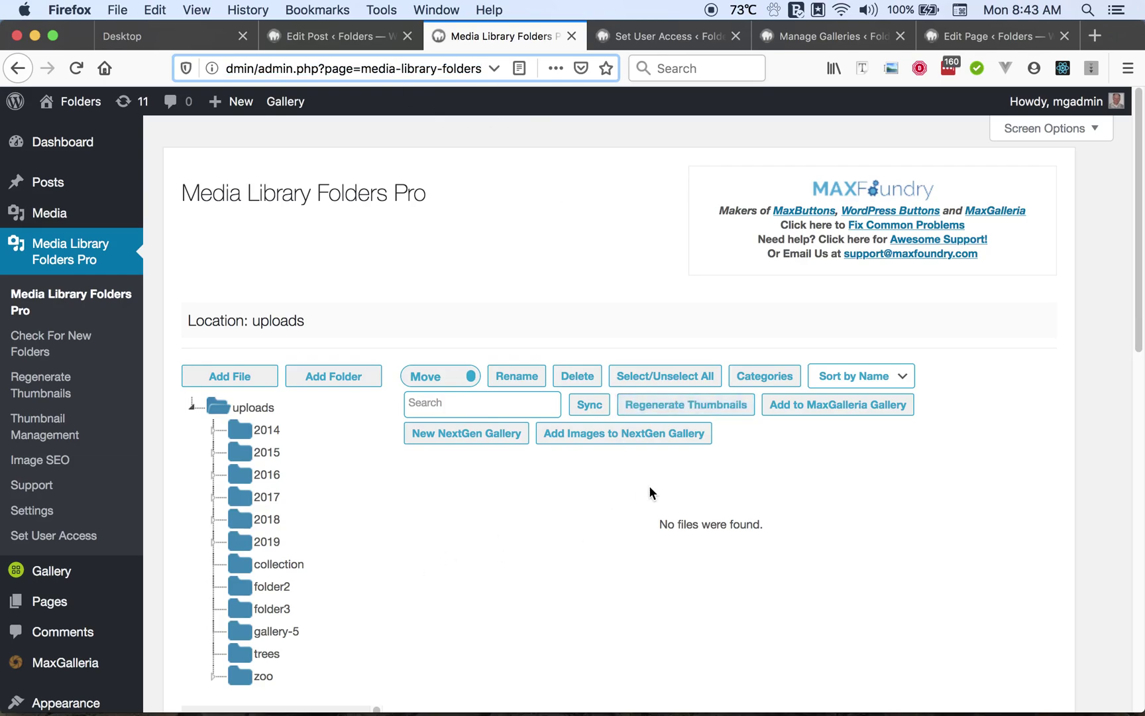
# From the Shortcode Test editor, view the published page and scroll its image grid starting at IMG_0819
pyautogui.click(965, 45)
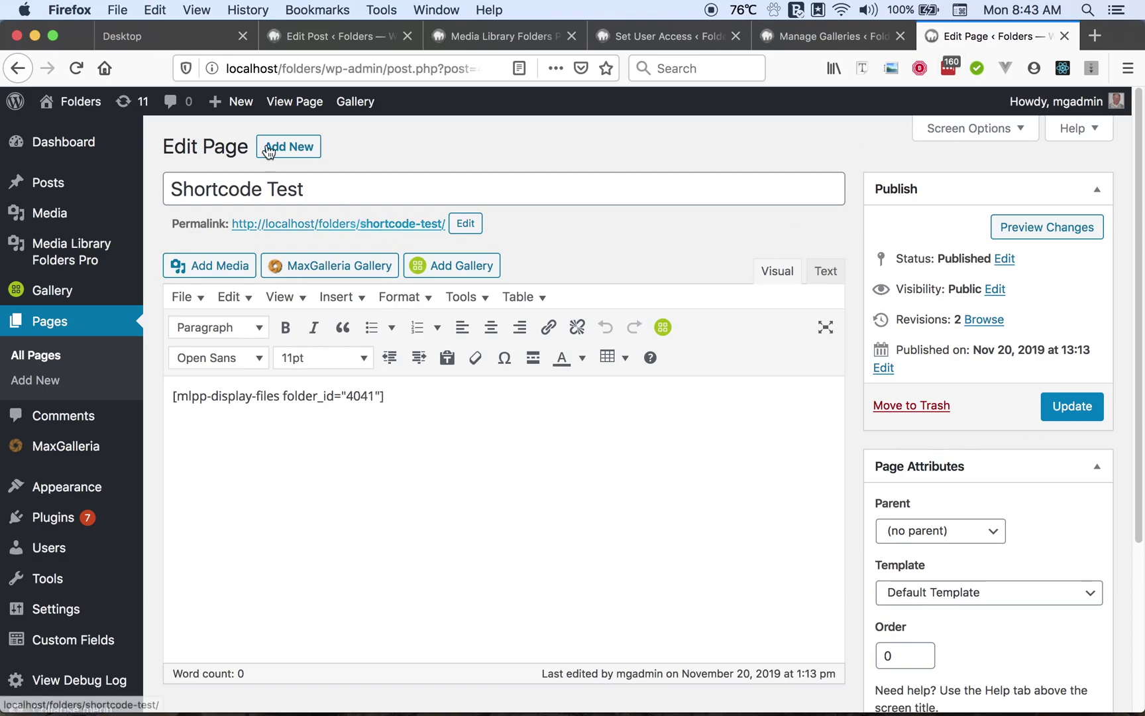
pyautogui.click(290, 103)
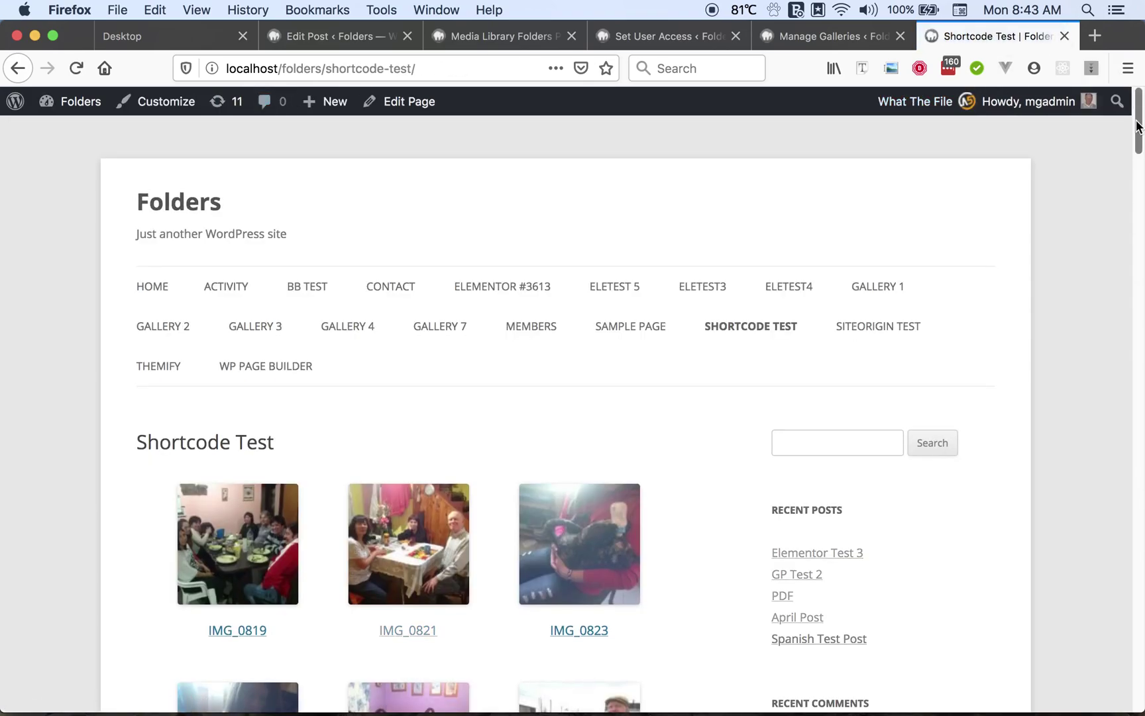
pyautogui.moveTo(1138, 126)
pyautogui.mouseDown()
pyautogui.moveTo(1139, 644)
pyautogui.moveTo(1139, 114)
pyautogui.mouseUp()
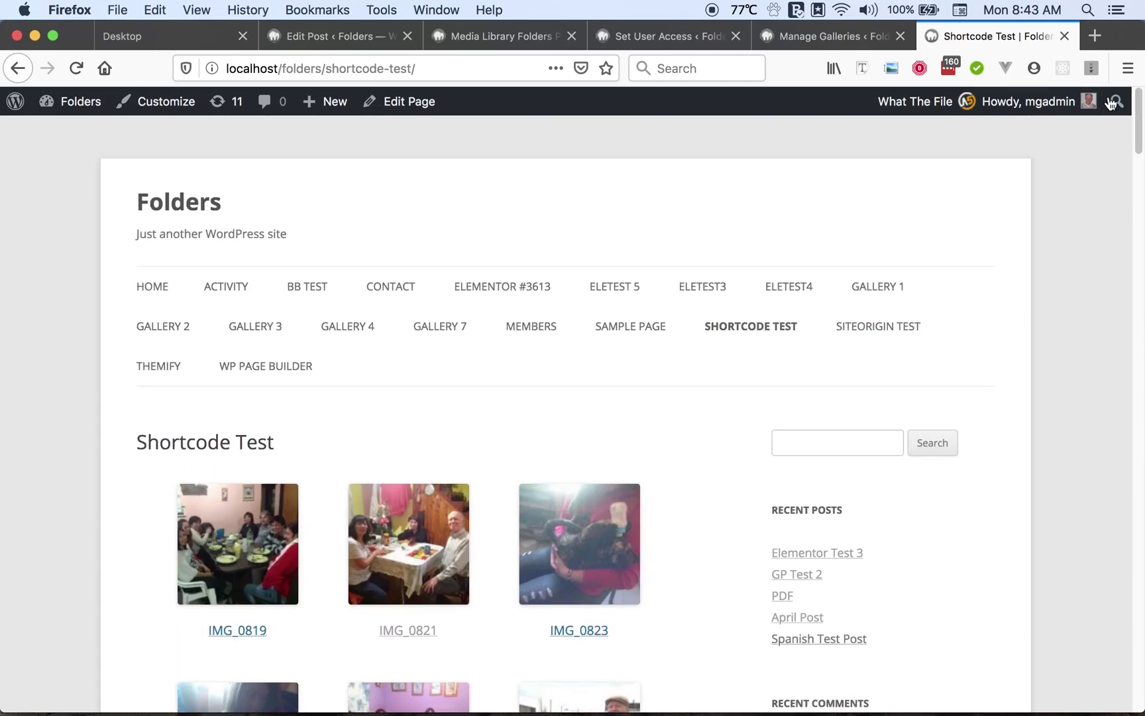
# Switch back to the Media Library Folders Pro folder manager tab
pyautogui.click(517, 36)
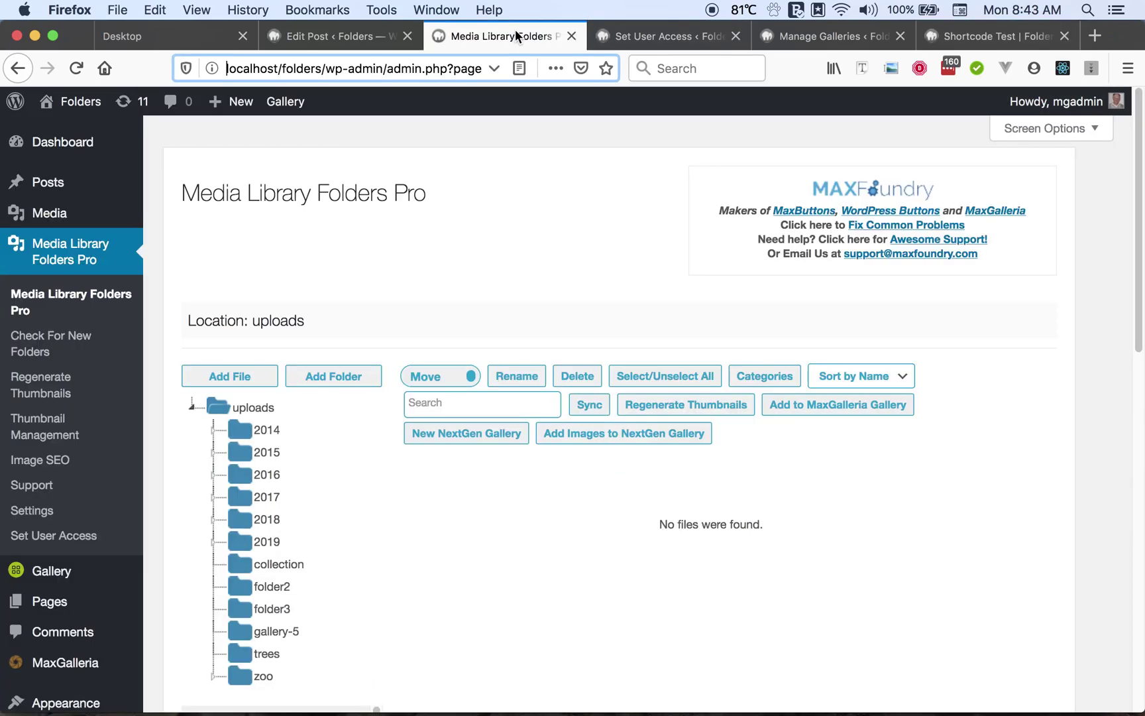